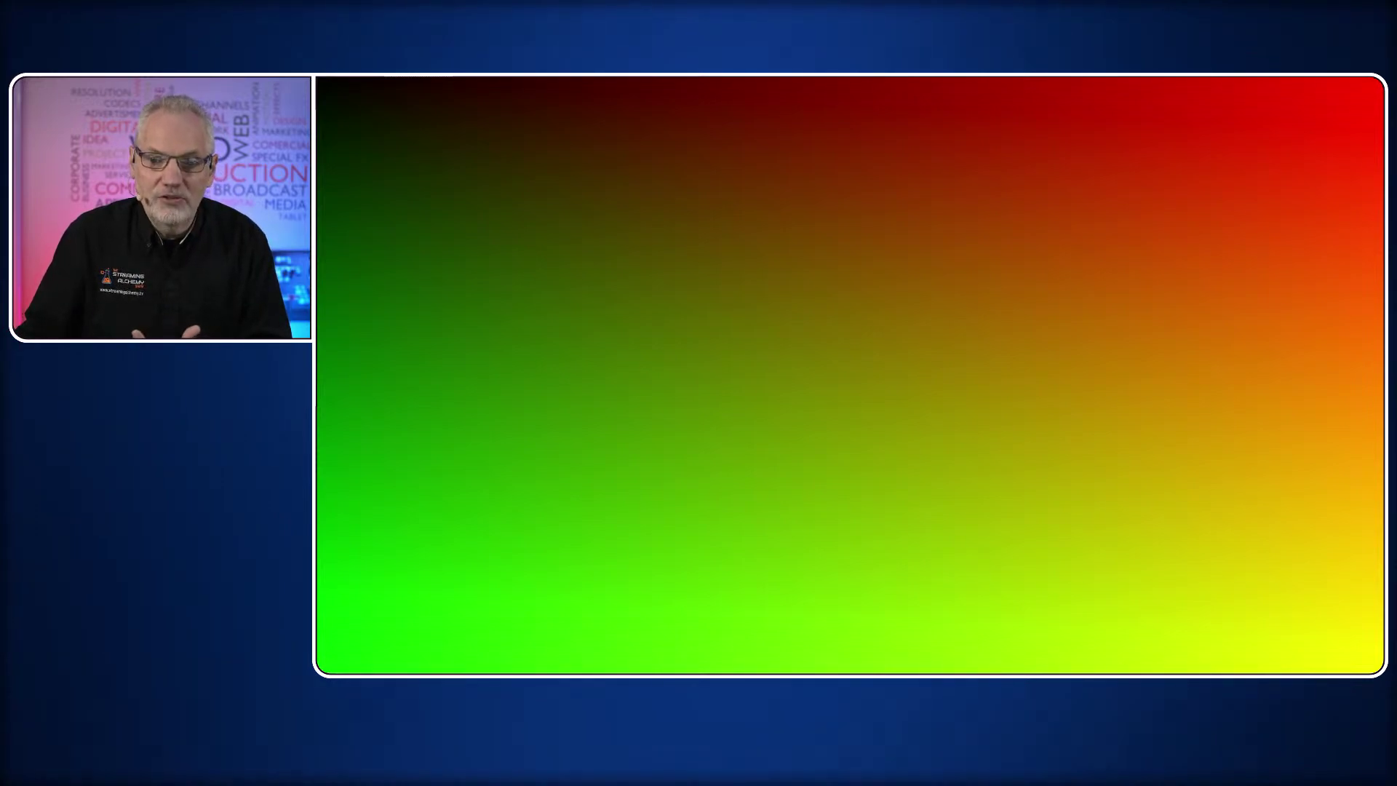
key(Right)
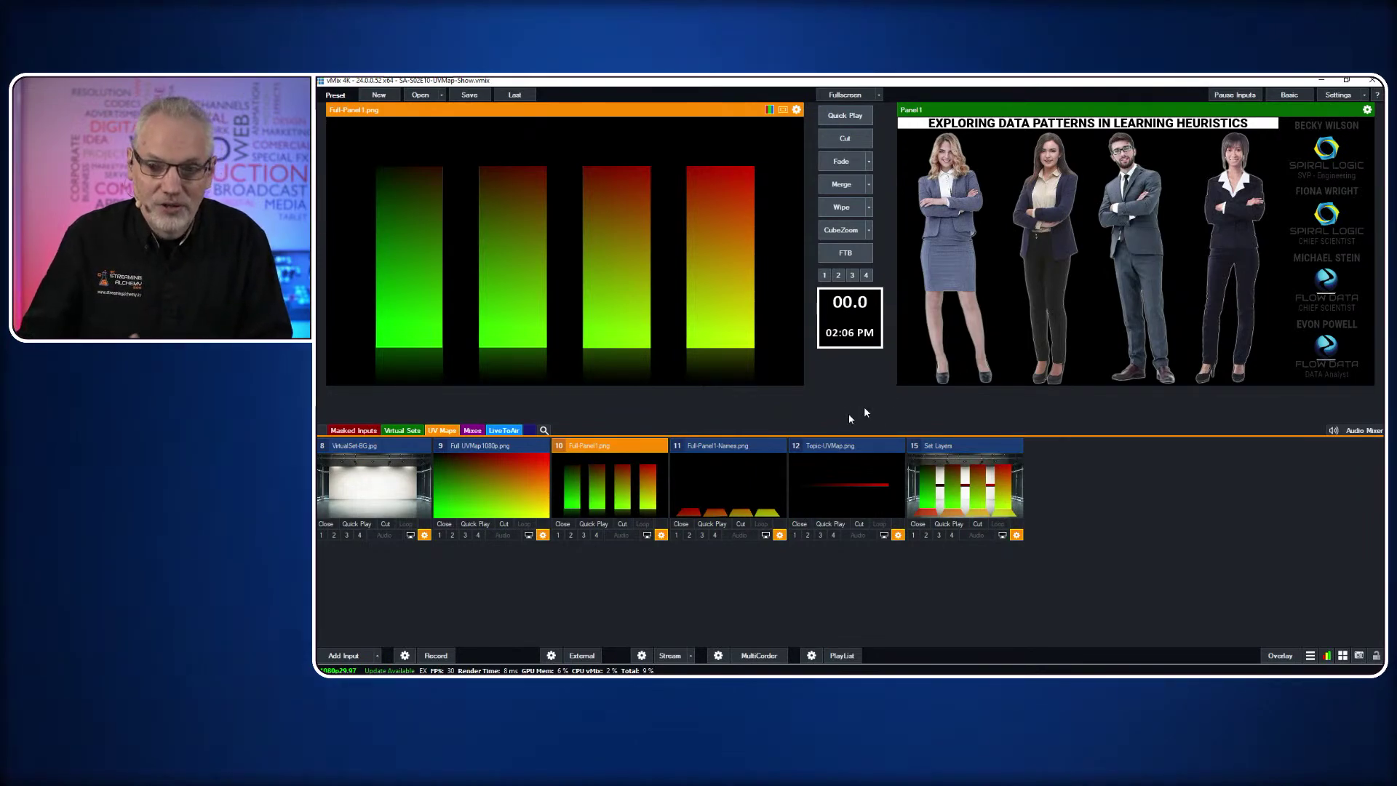
- Preview the Full-Panel1-Names.png and Topic-UVMap.png UV maps, followed by the combined Set Layers input
click(737, 498)
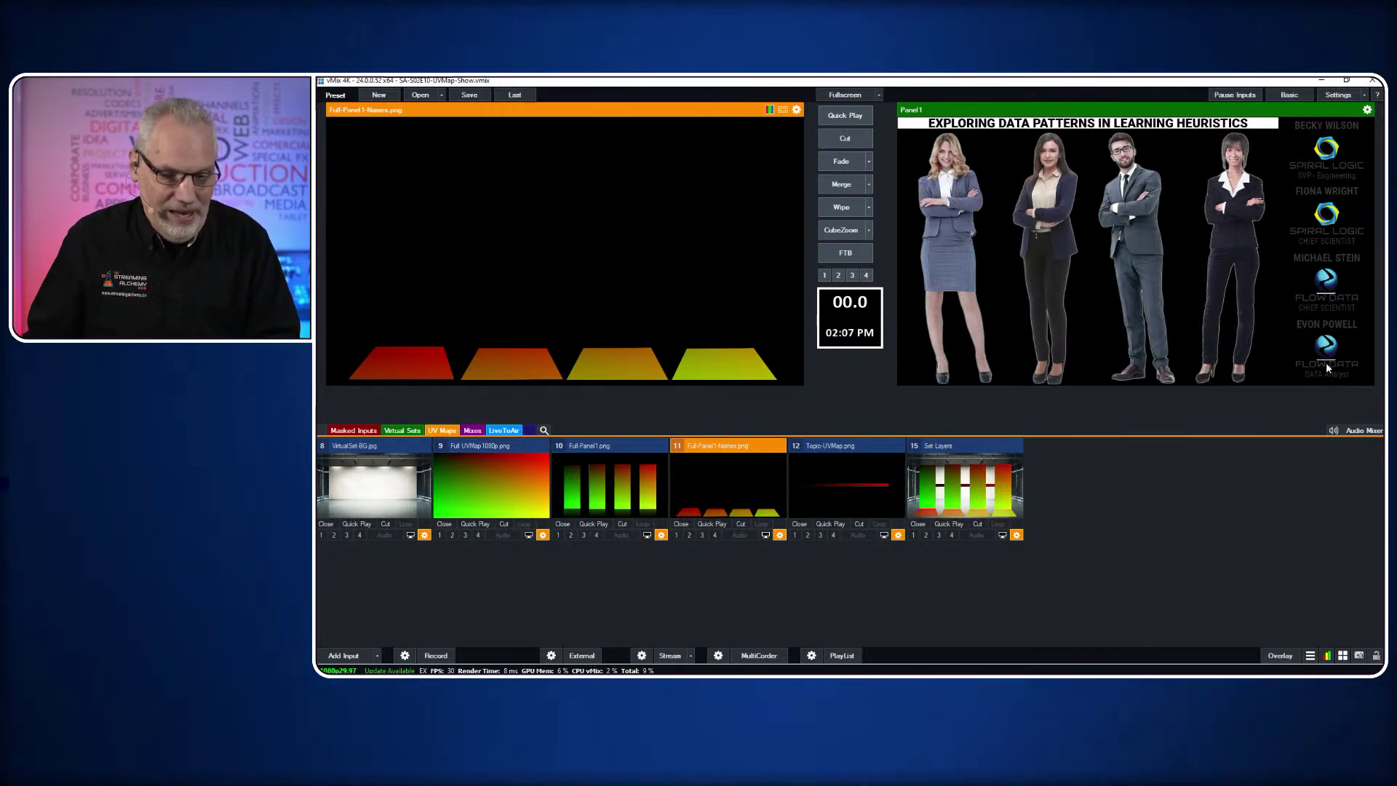
click(847, 485)
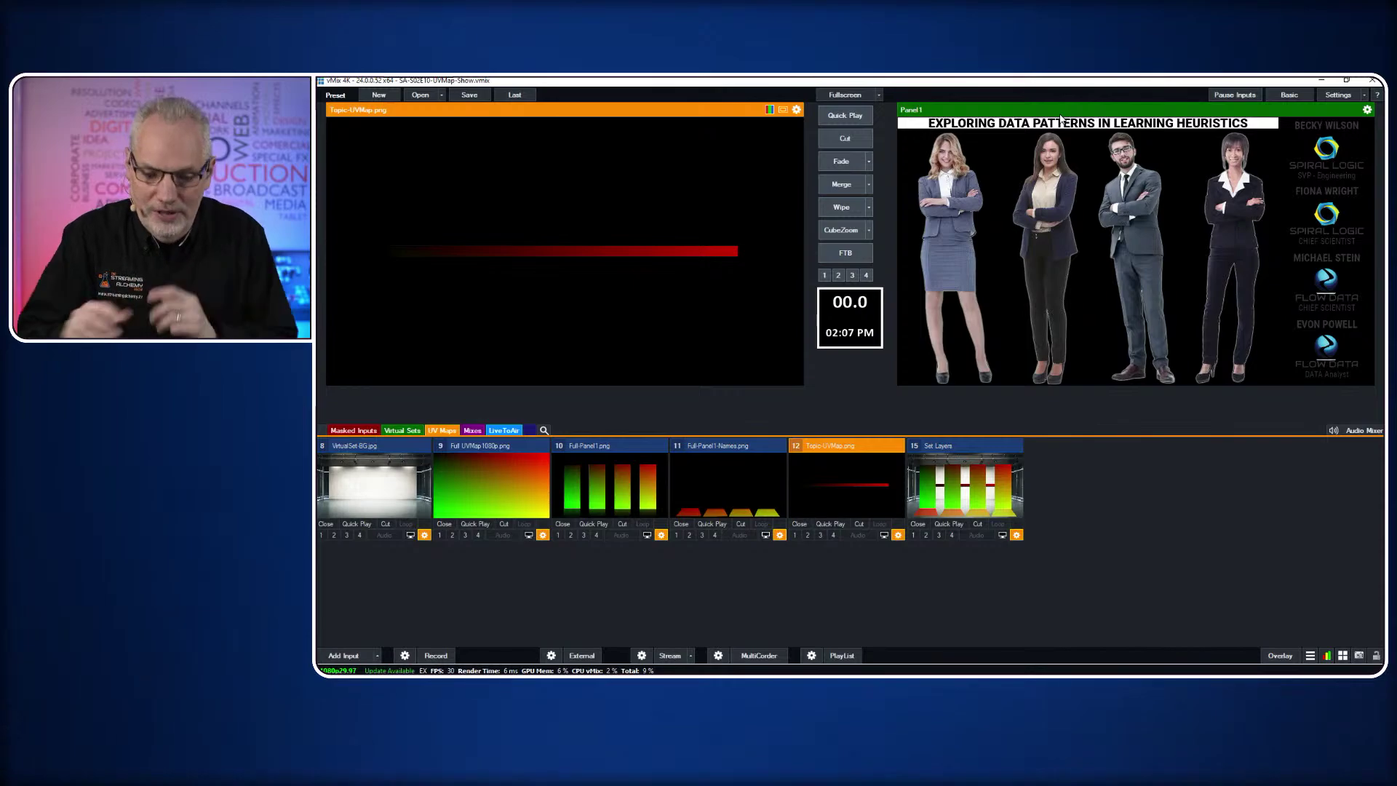
click(982, 484)
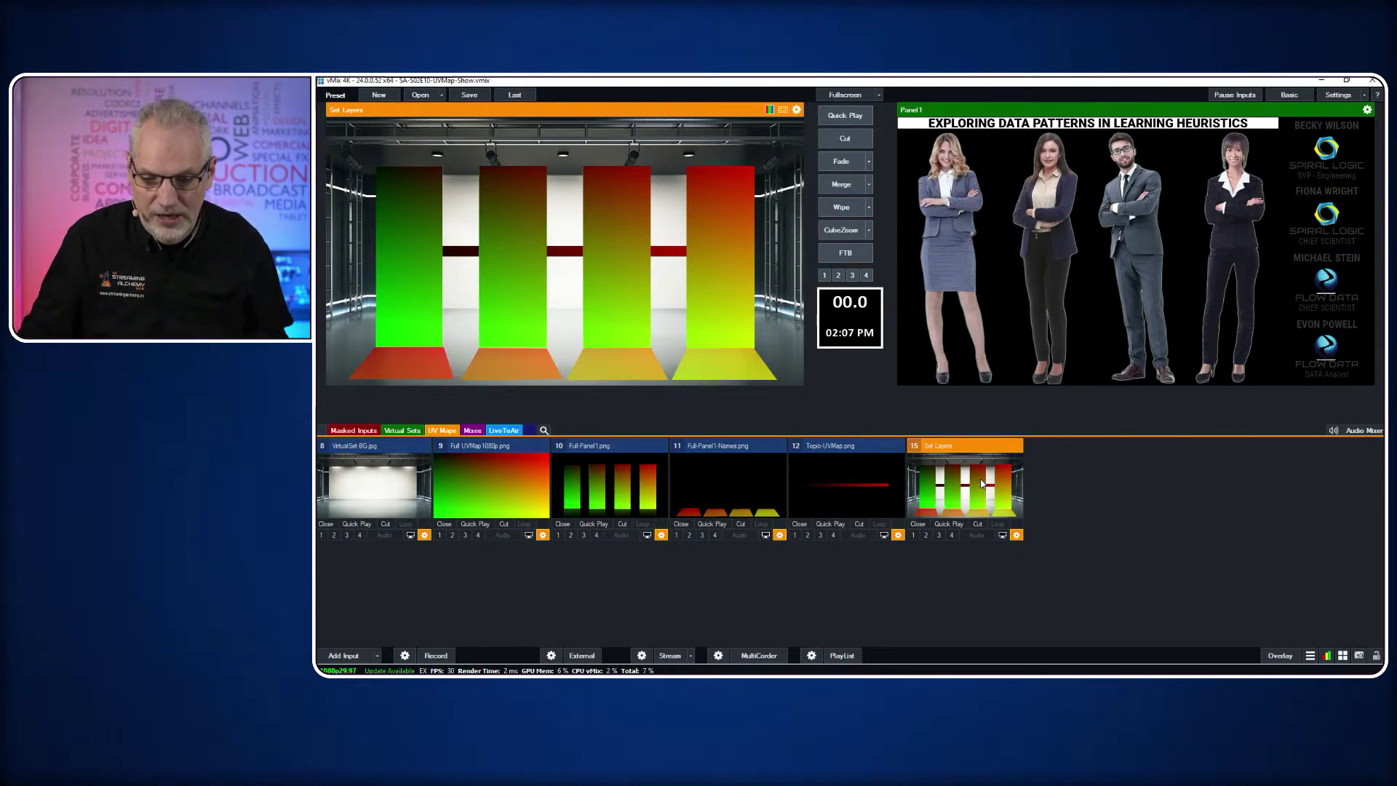
- Examine which inputs are assigned to the layers of the Set Layers input, and close its settings
click(1016, 535)
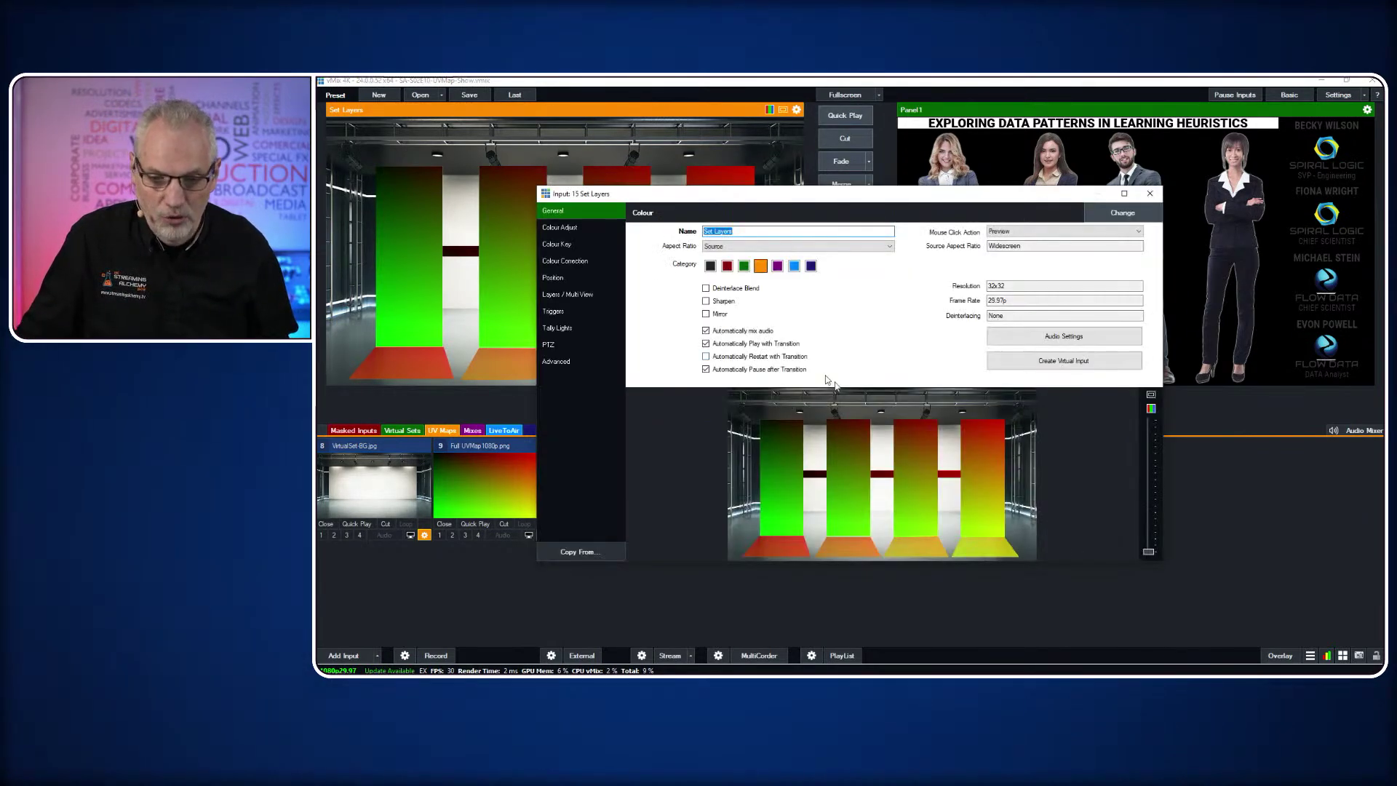
click(564, 295)
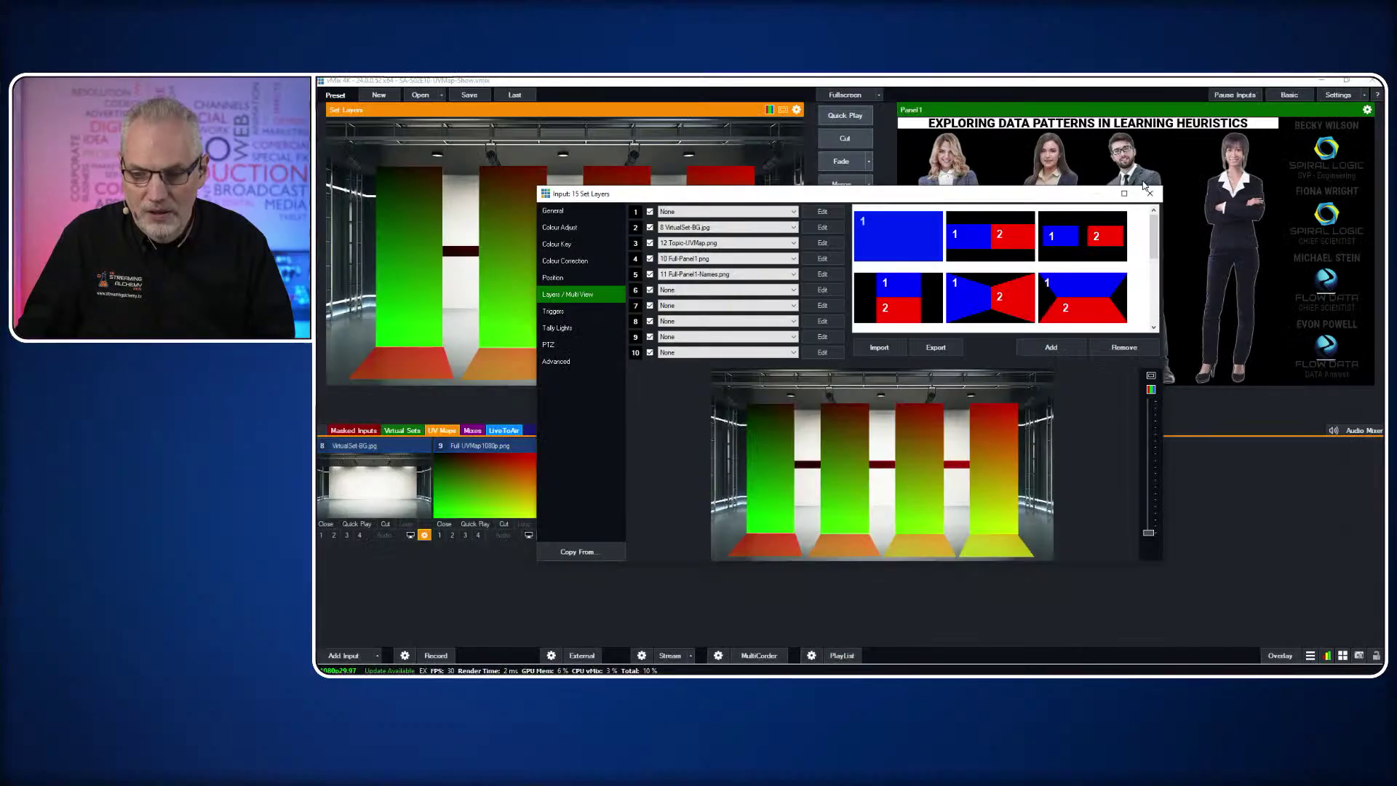
click(1149, 192)
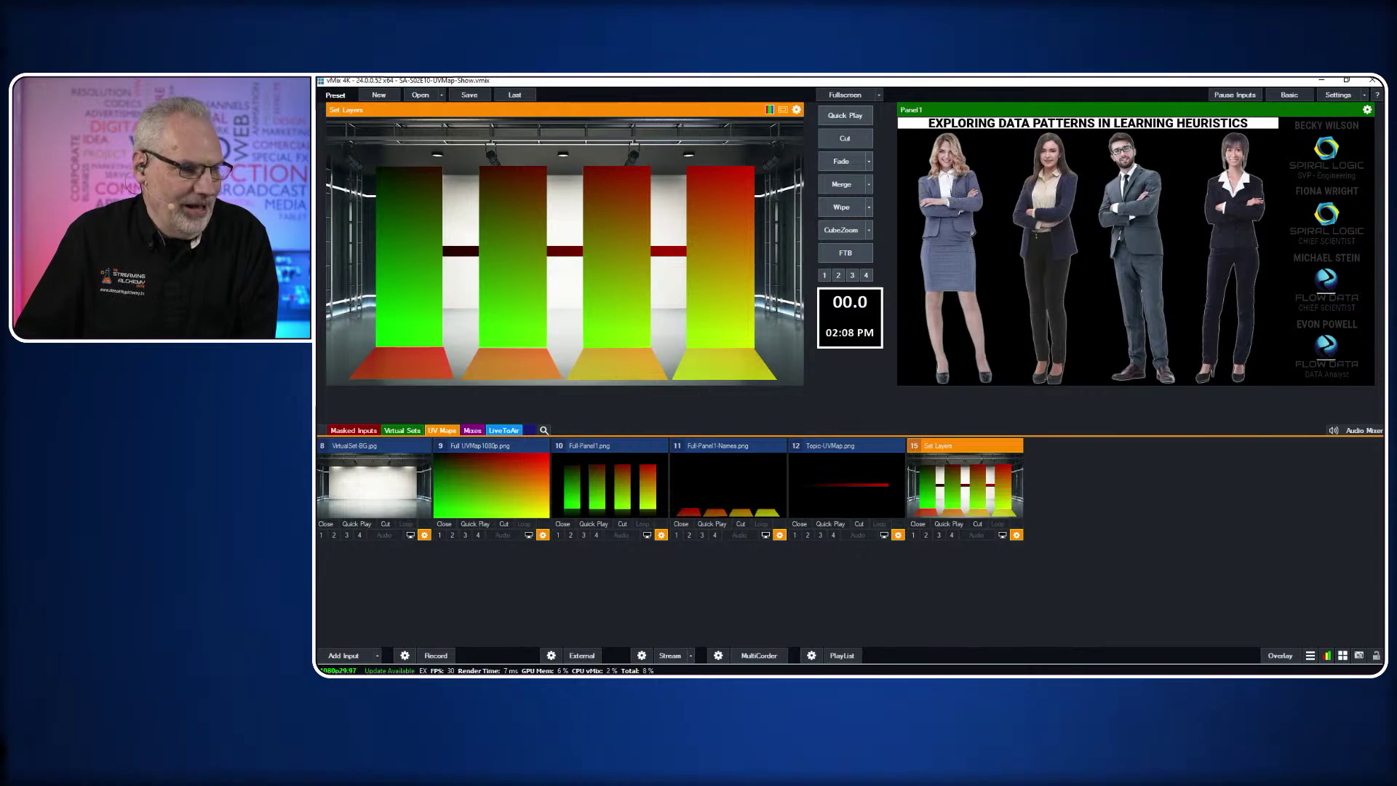
- Switch to config.xml in Visual Studio Code and review the virtual set's input, zoom and uvmap attributes through to the line ends
key(alt+Tab)
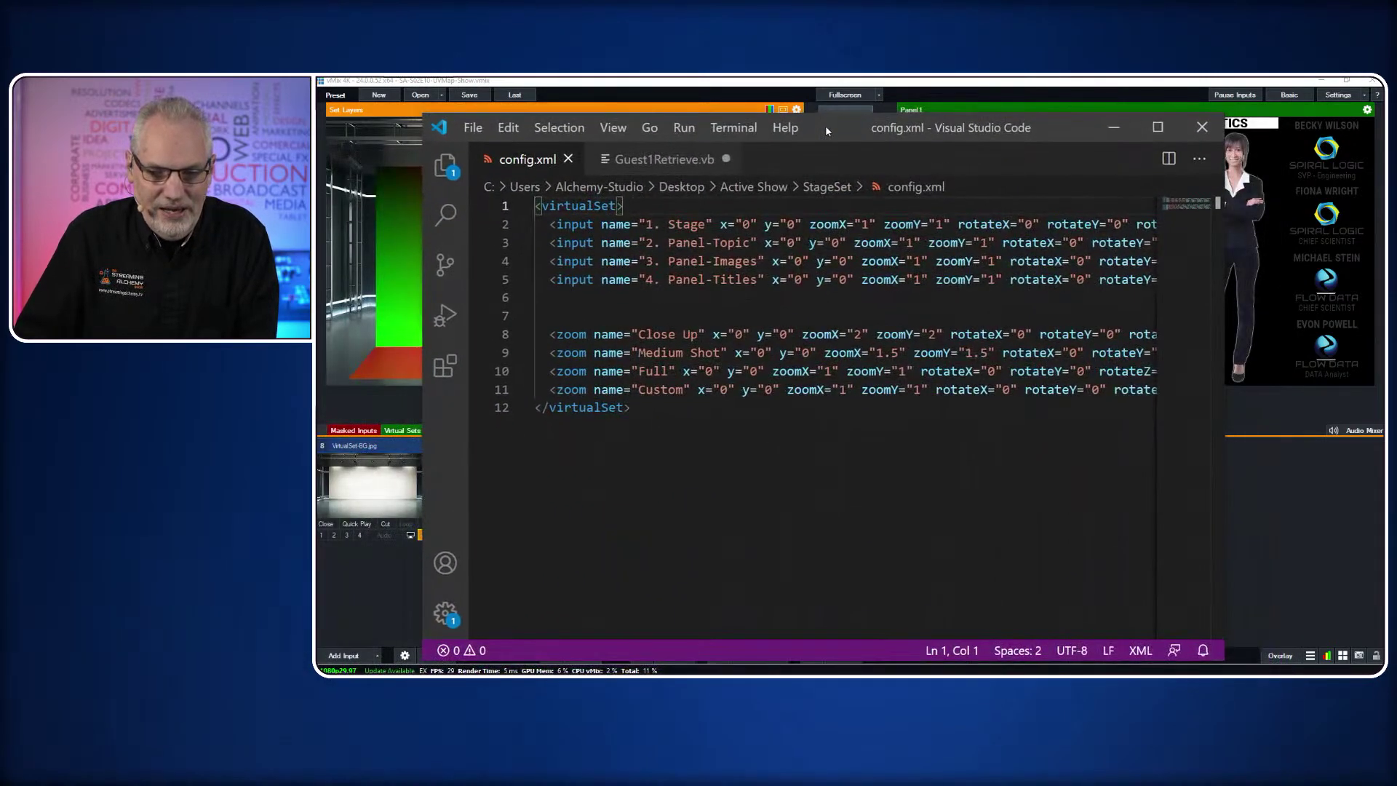
click(1159, 126)
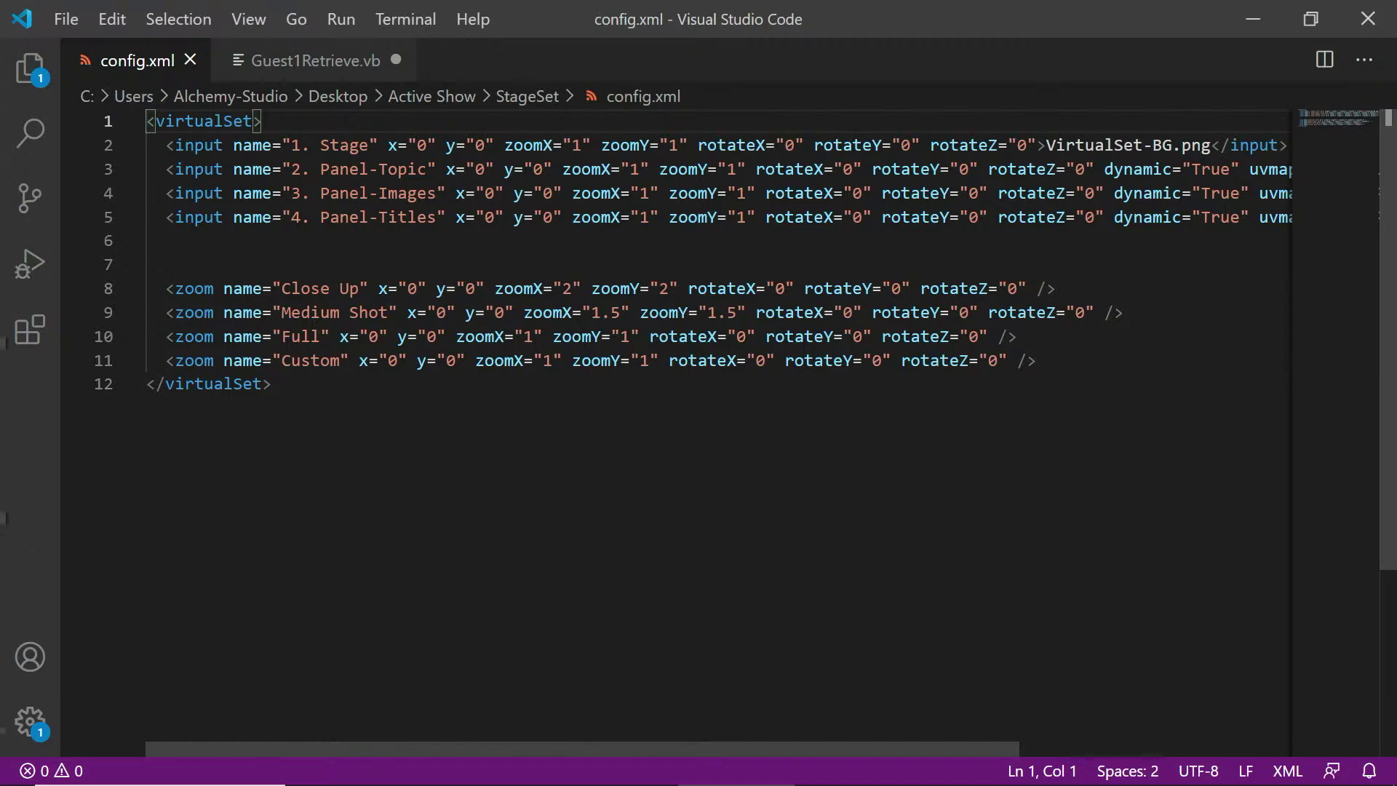
drag(910, 751, 1191, 745)
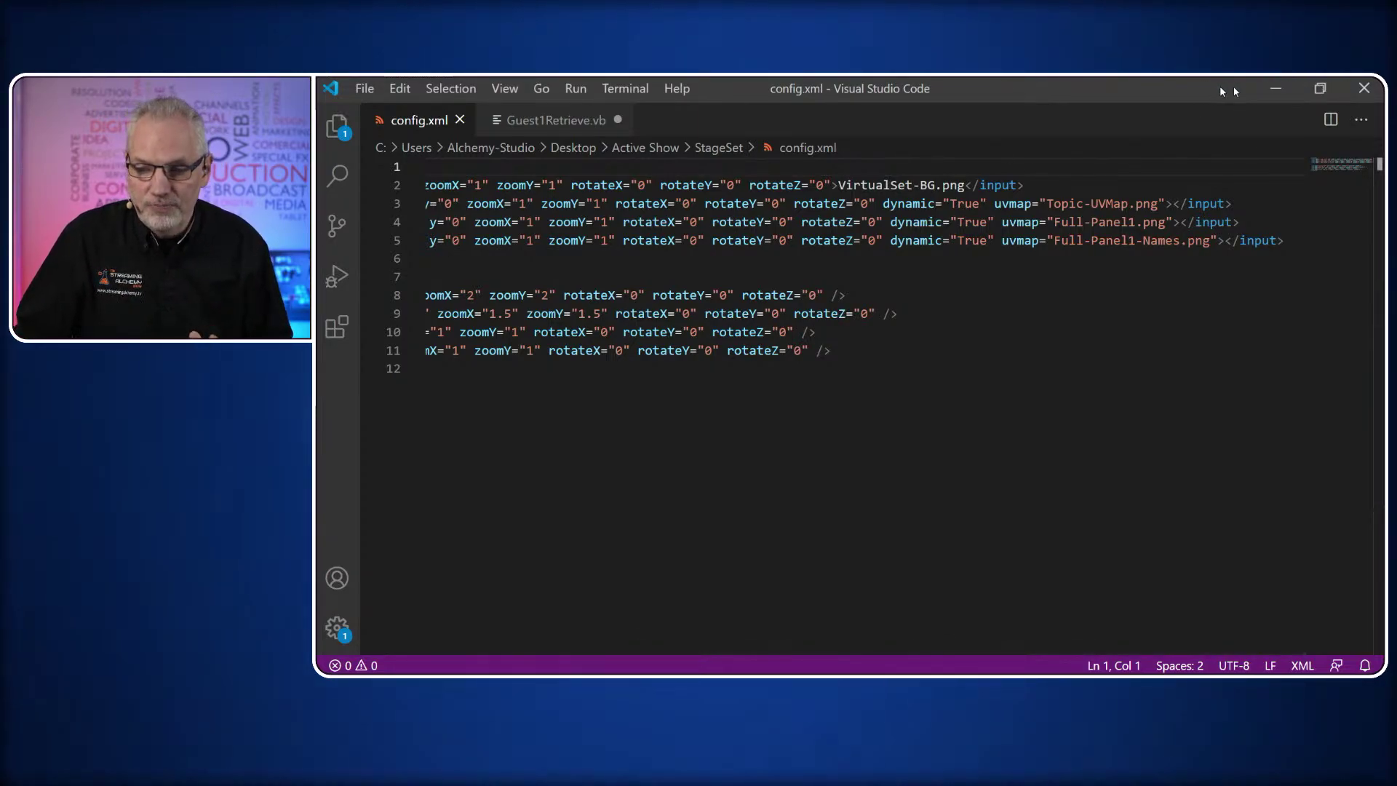
click(1322, 88)
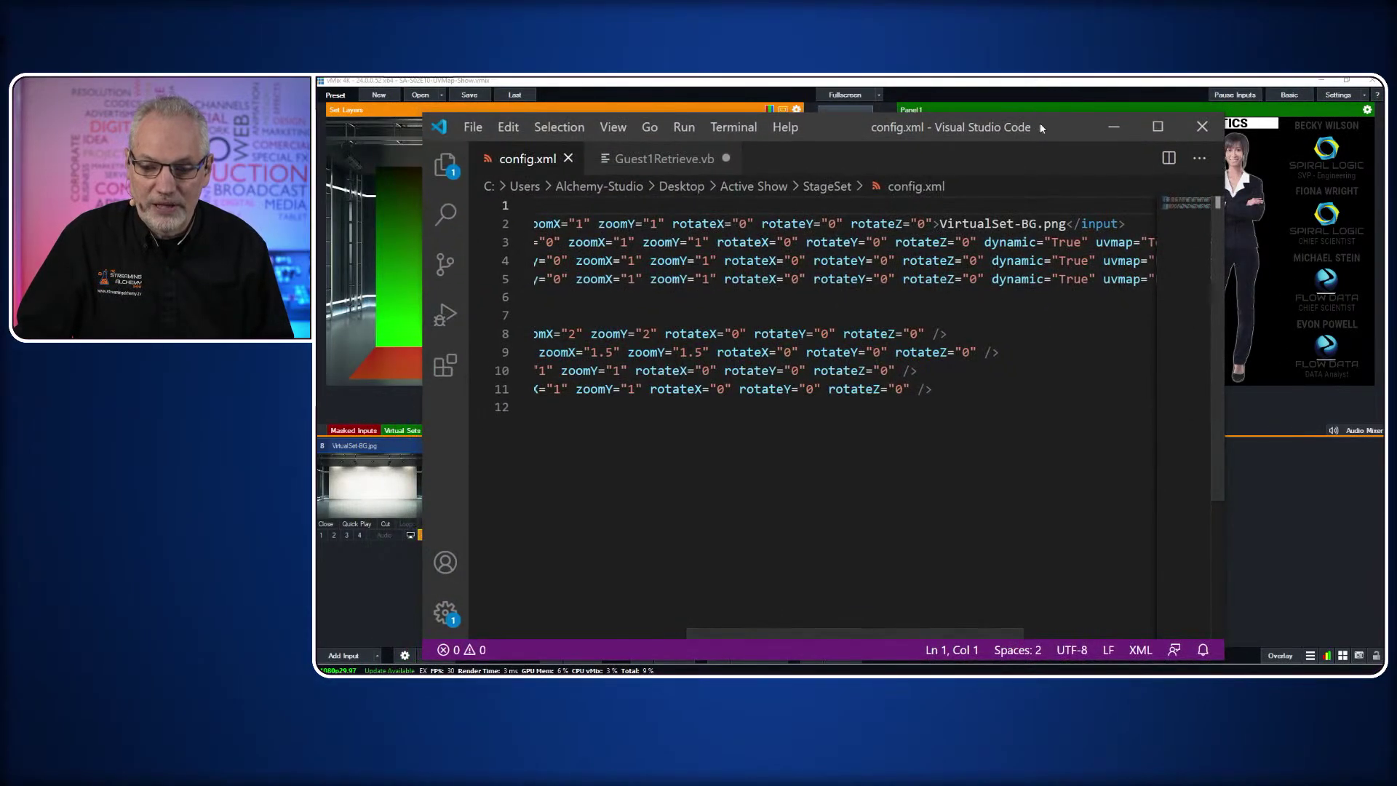
drag(1064, 121, 306, 91)
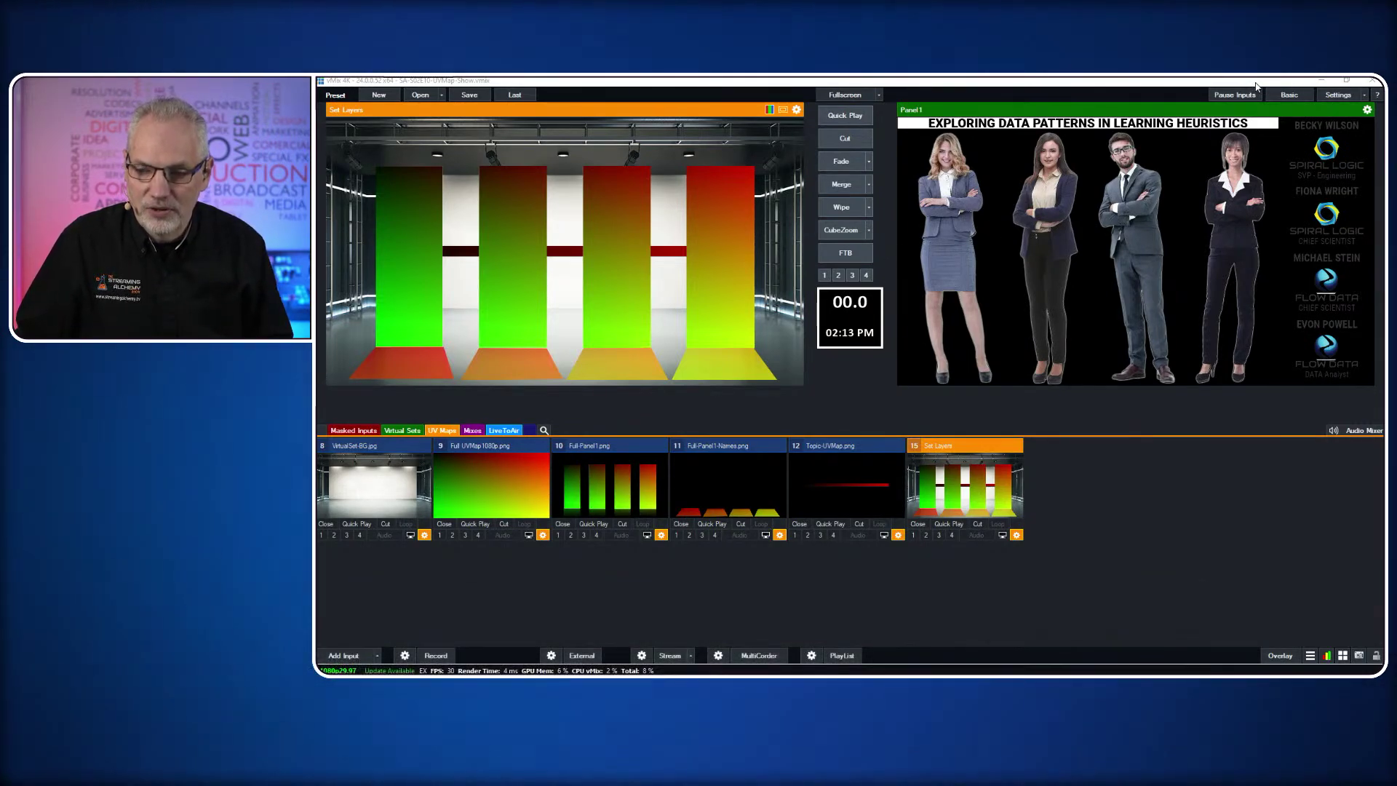
- Open the StageSet folder inside the desktop's Active Show folder, examine its config and image files, and return to vMix
click(1321, 80)
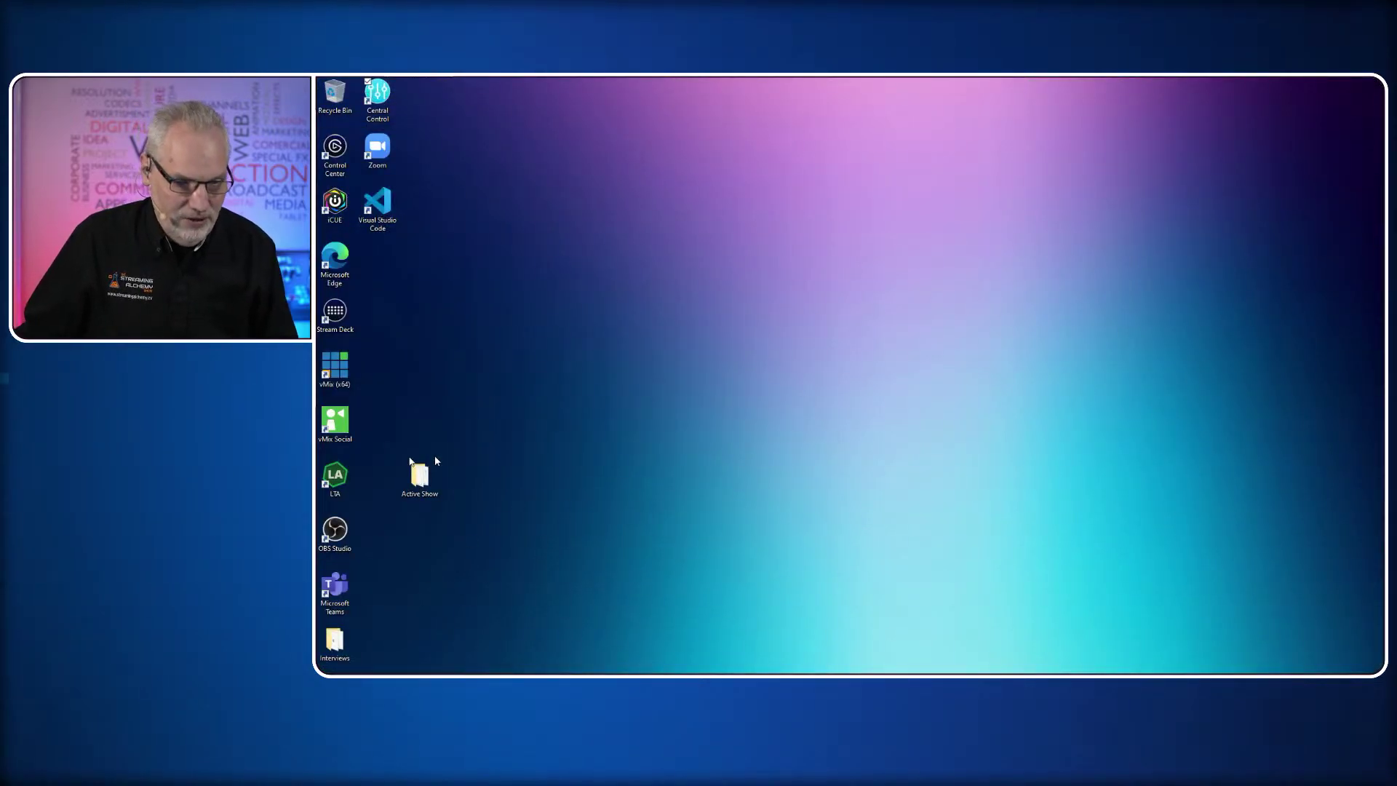
click(427, 477)
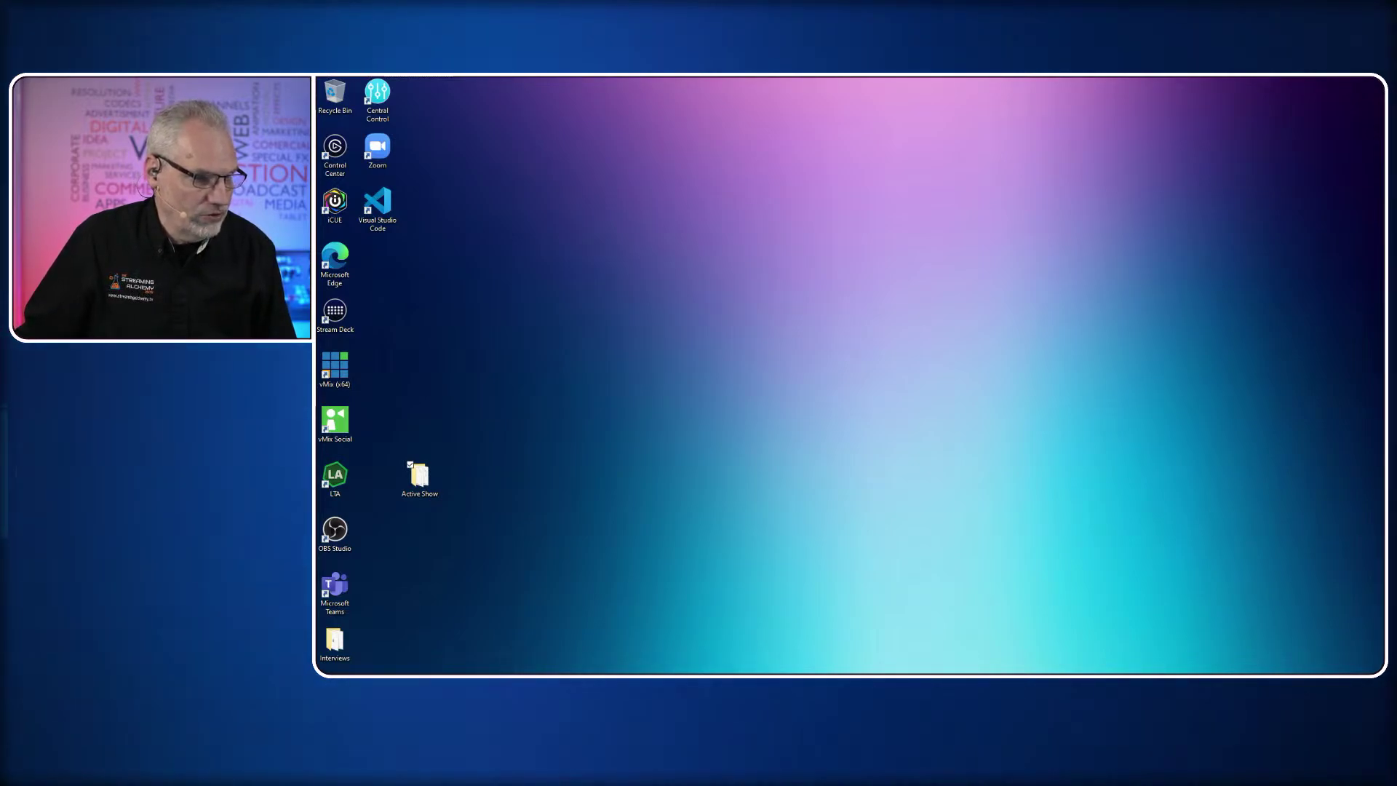
key(Return)
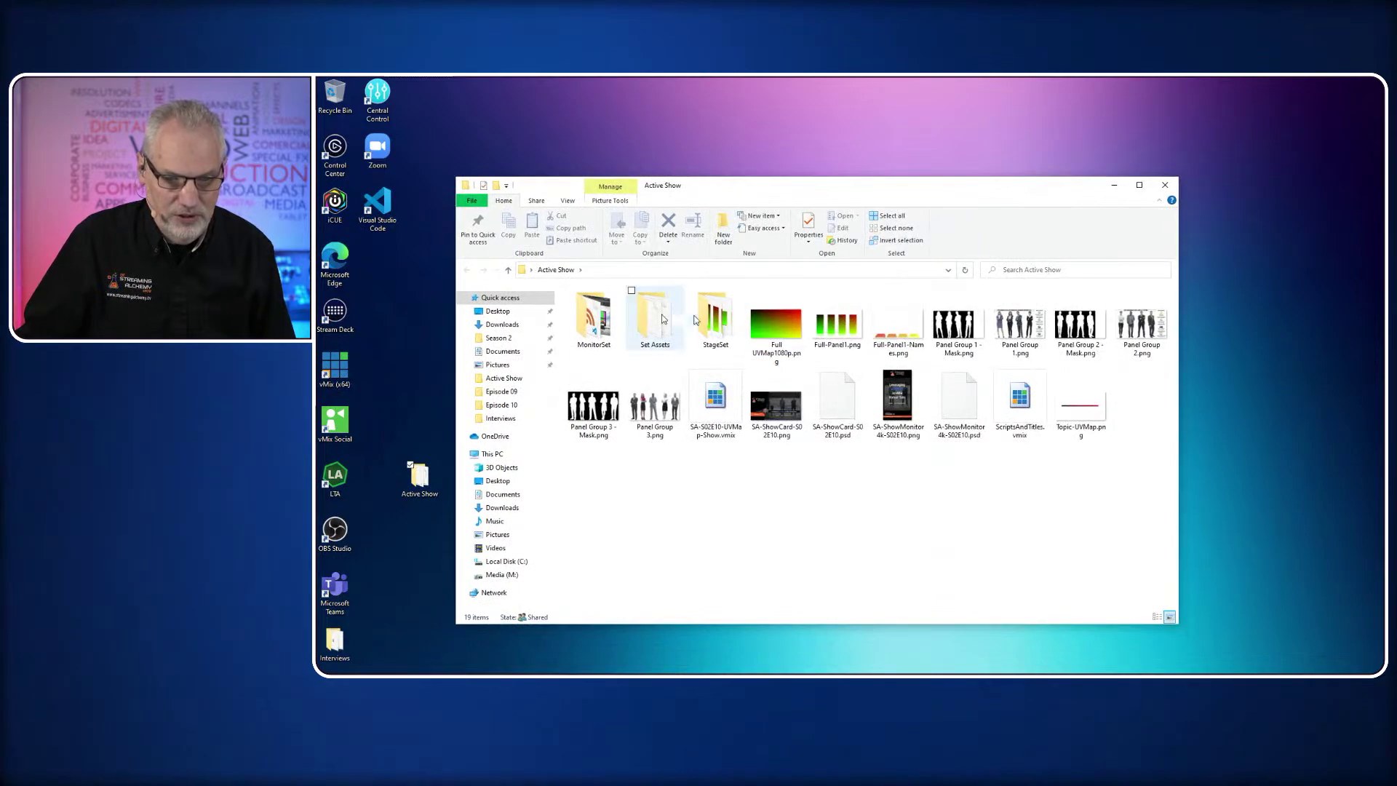
double_click(709, 309)
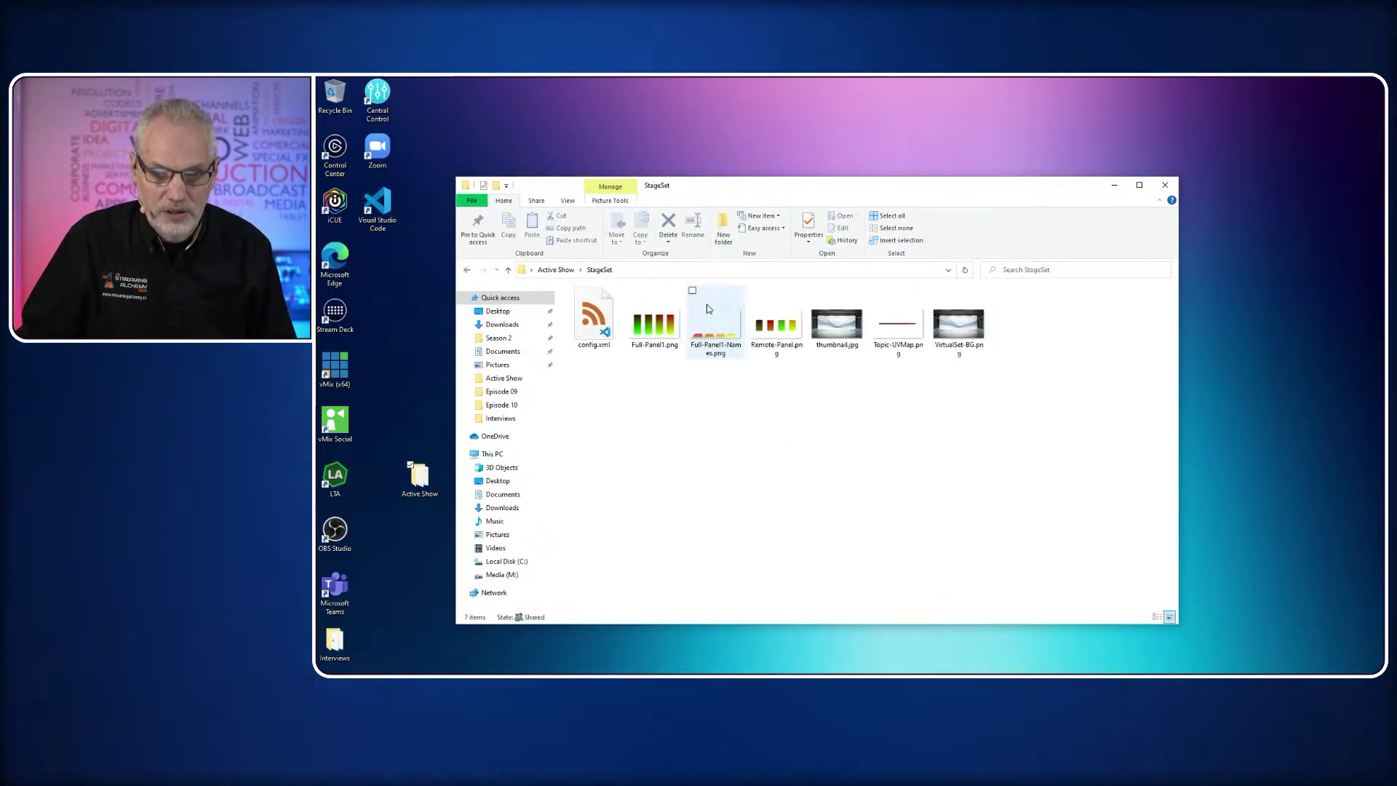
click(1138, 186)
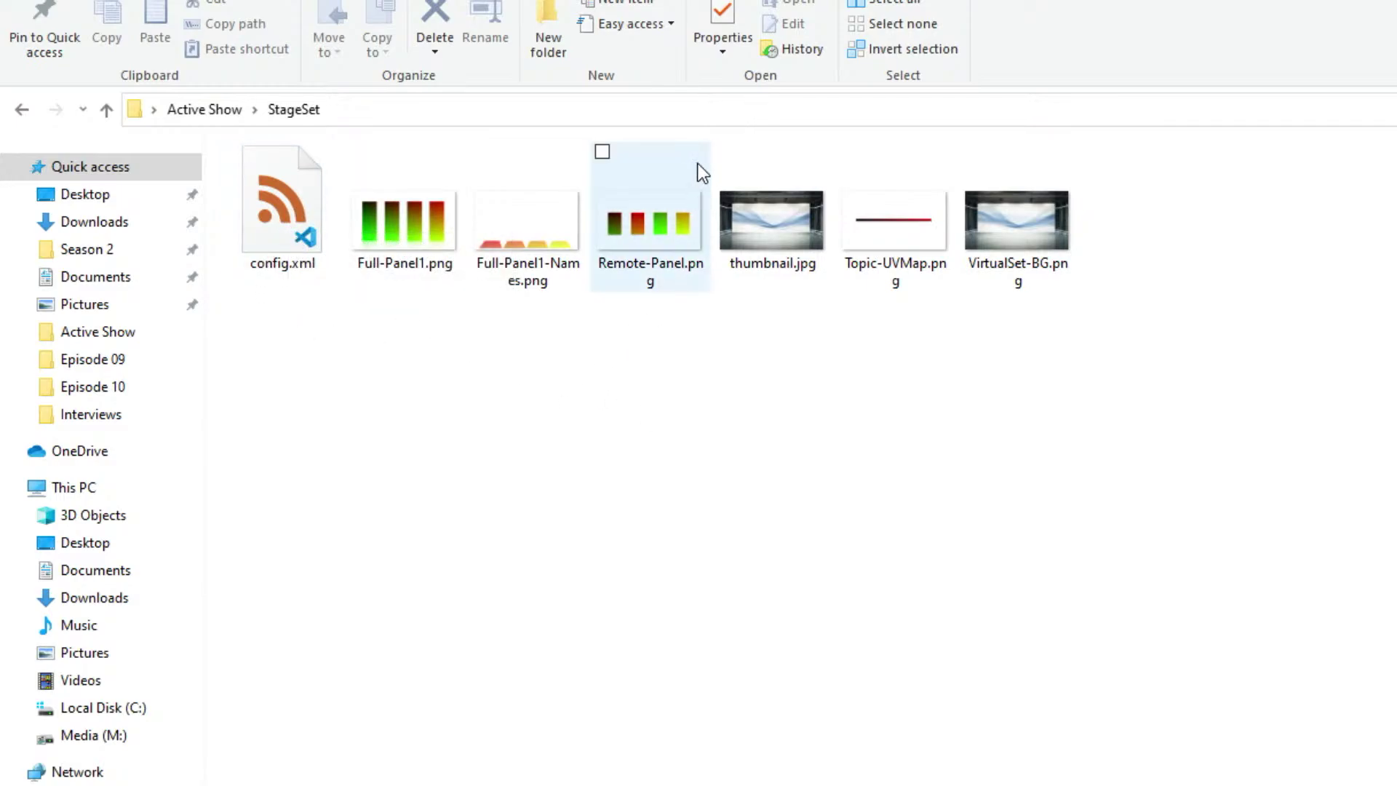
mouse_move(697, 164)
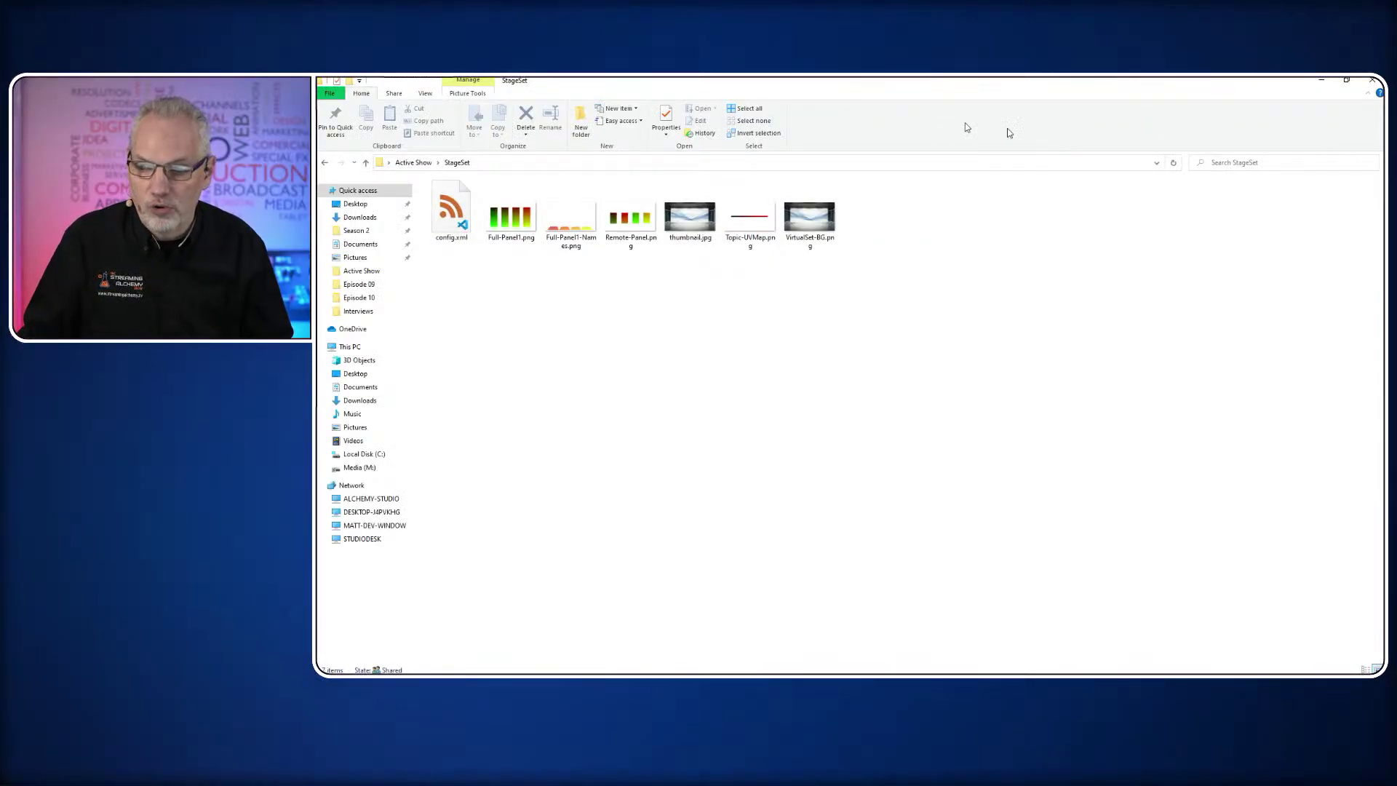
click(1347, 80)
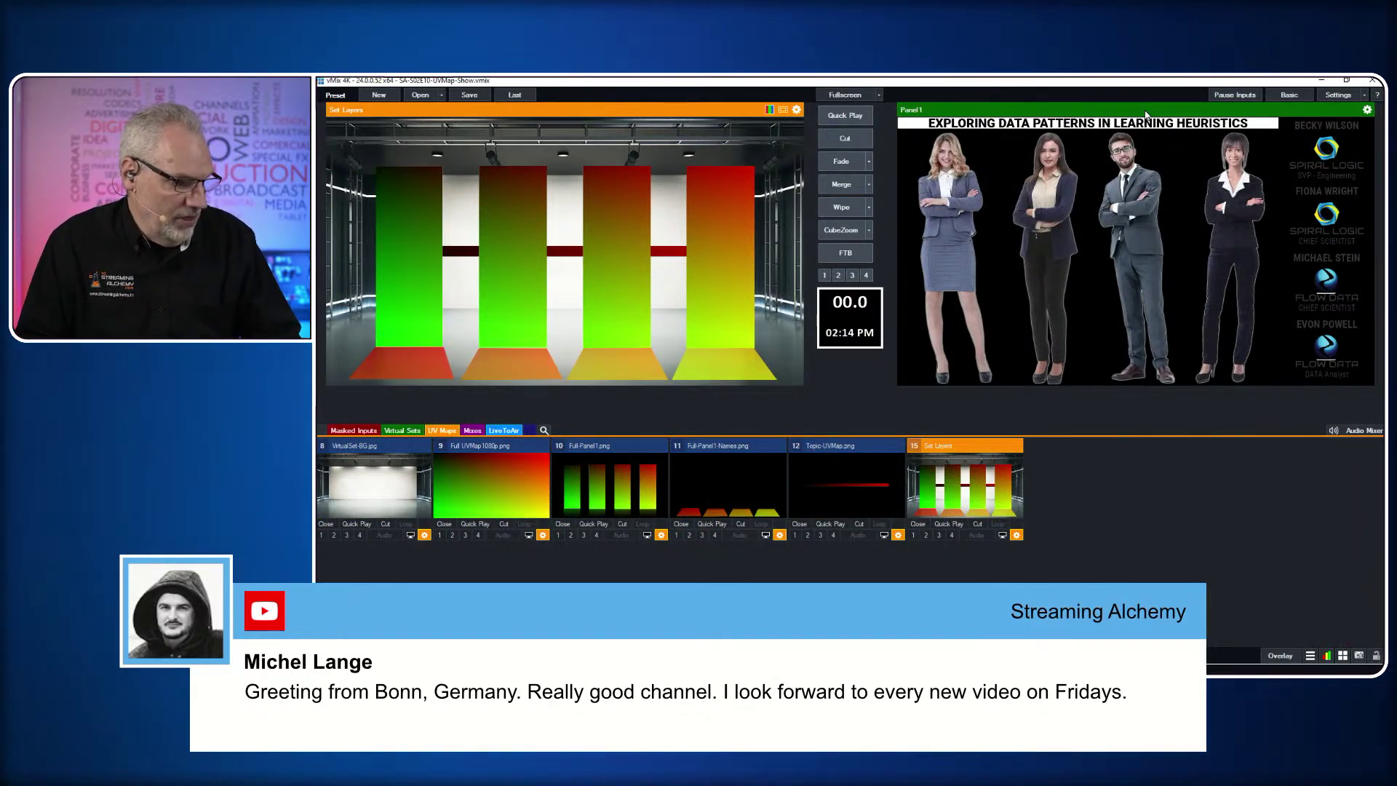
- Put the StageSet virtual set on the program output and bring the "Self Refining Code: Our A.I. Future" panel onto it
key(F1)
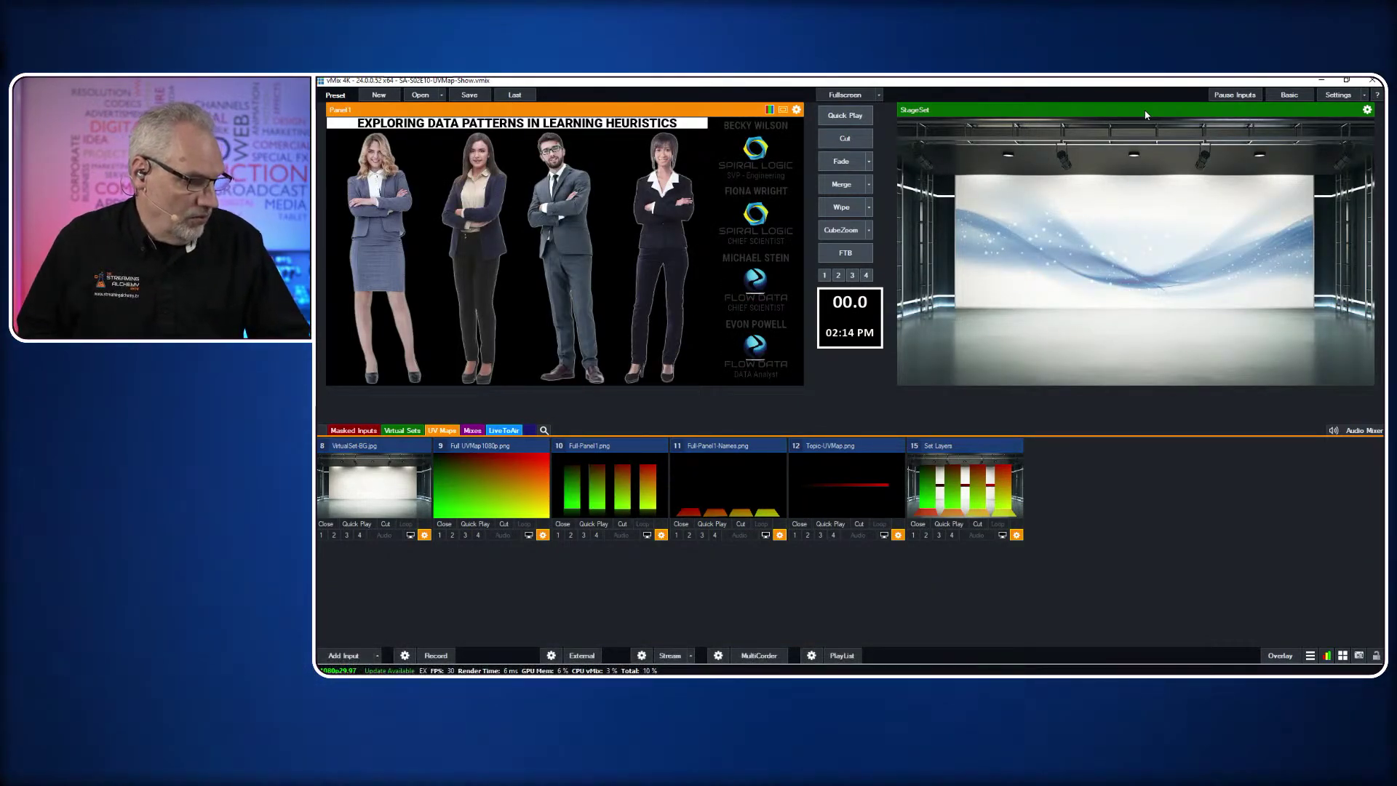
key(F2)
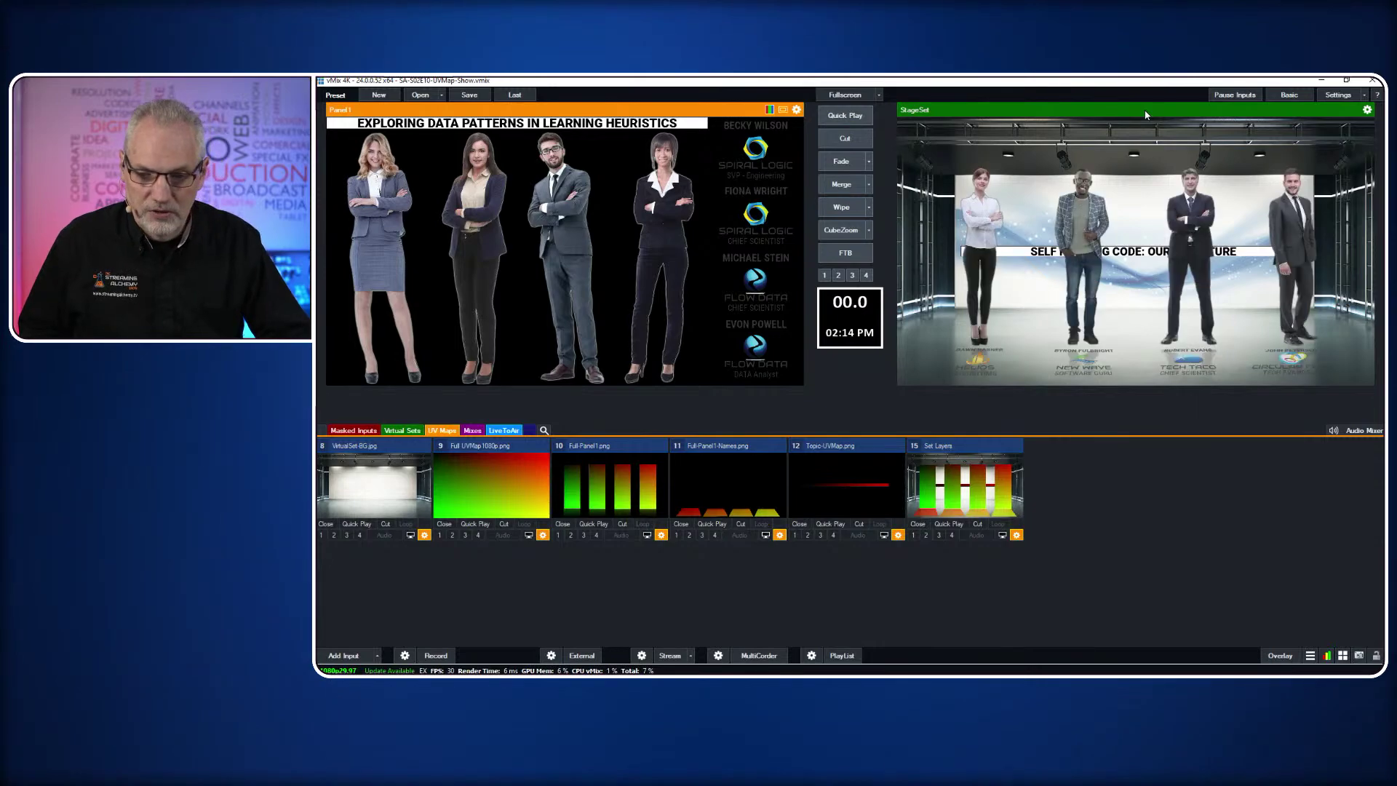
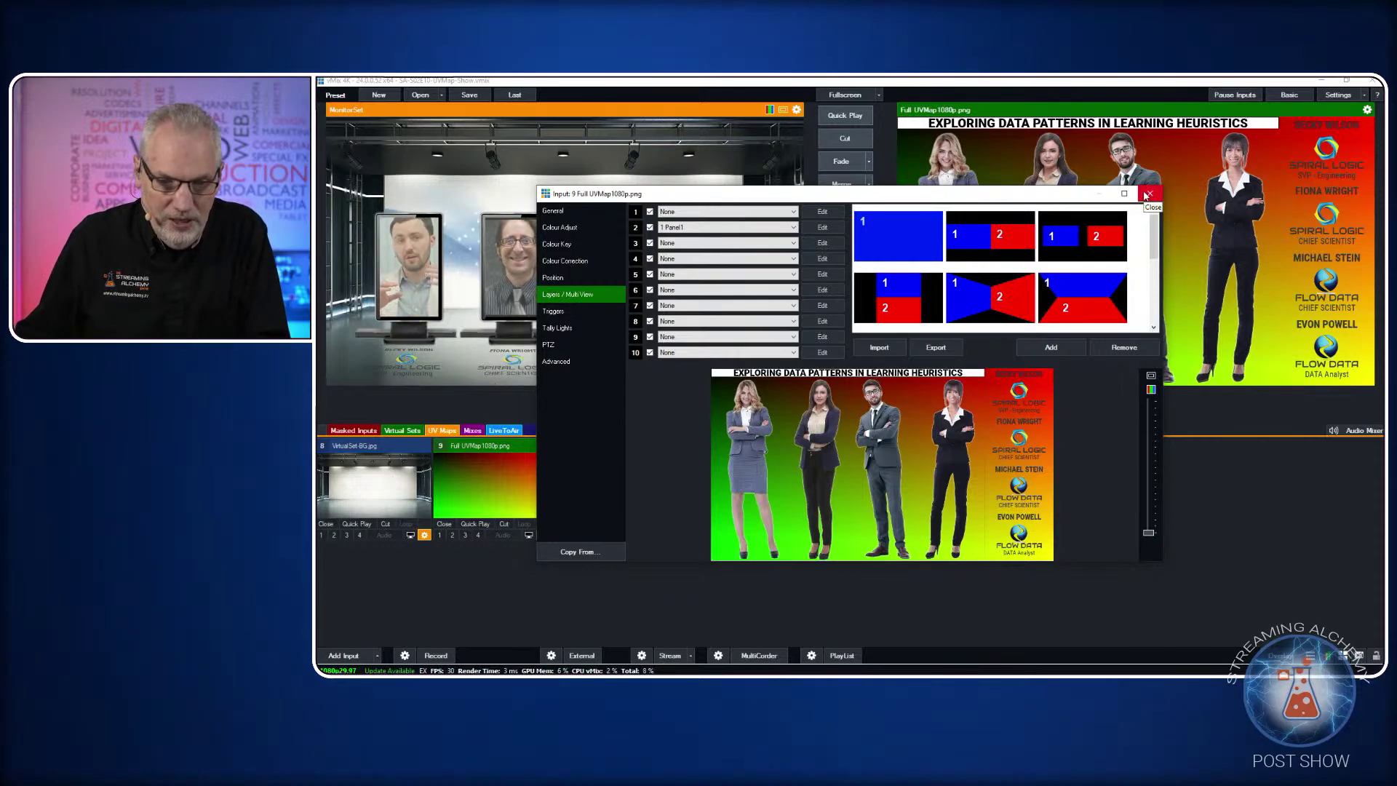
- Close the Full UVMap1080p.png settings and preview the Full-Panel1.png and Full-Panel1-Names.png UV maps
click(1150, 194)
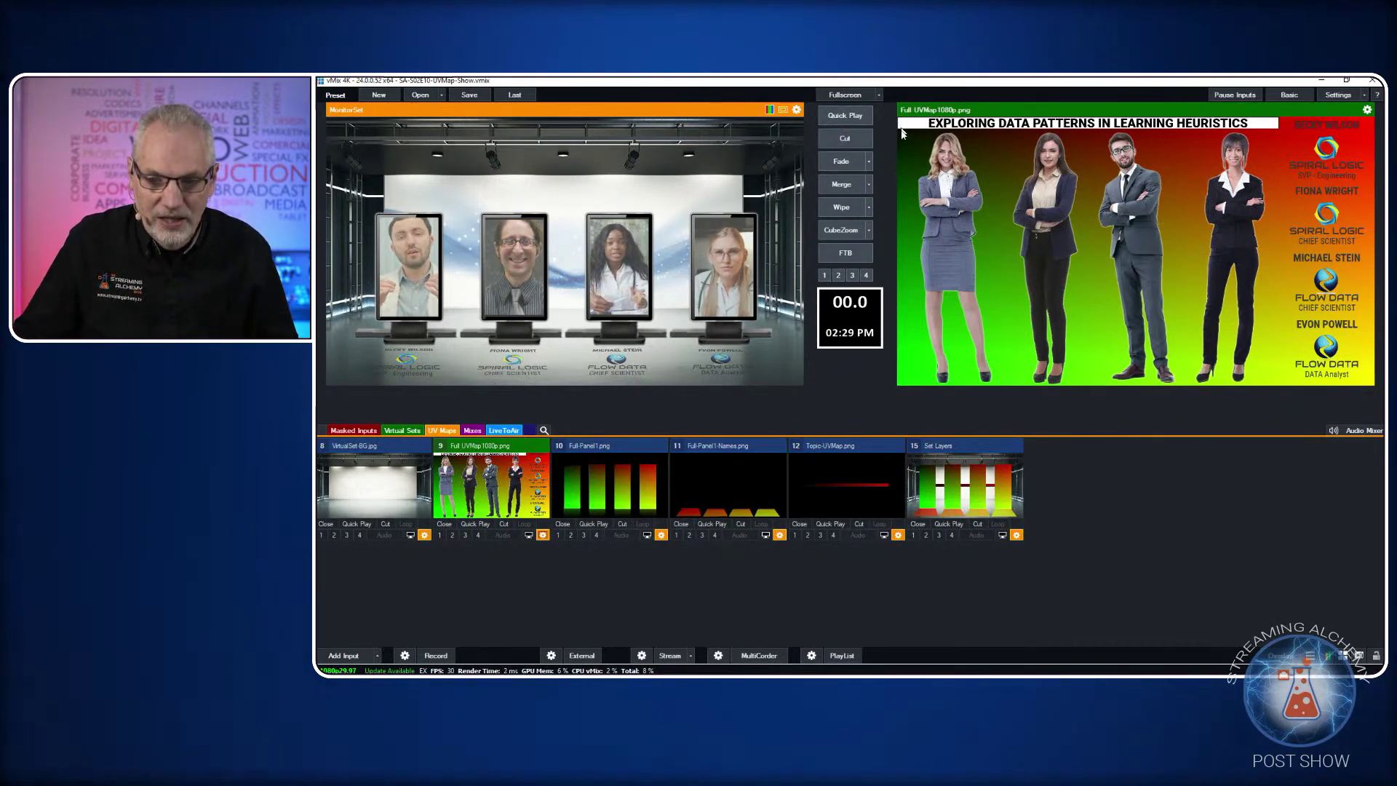
click(602, 486)
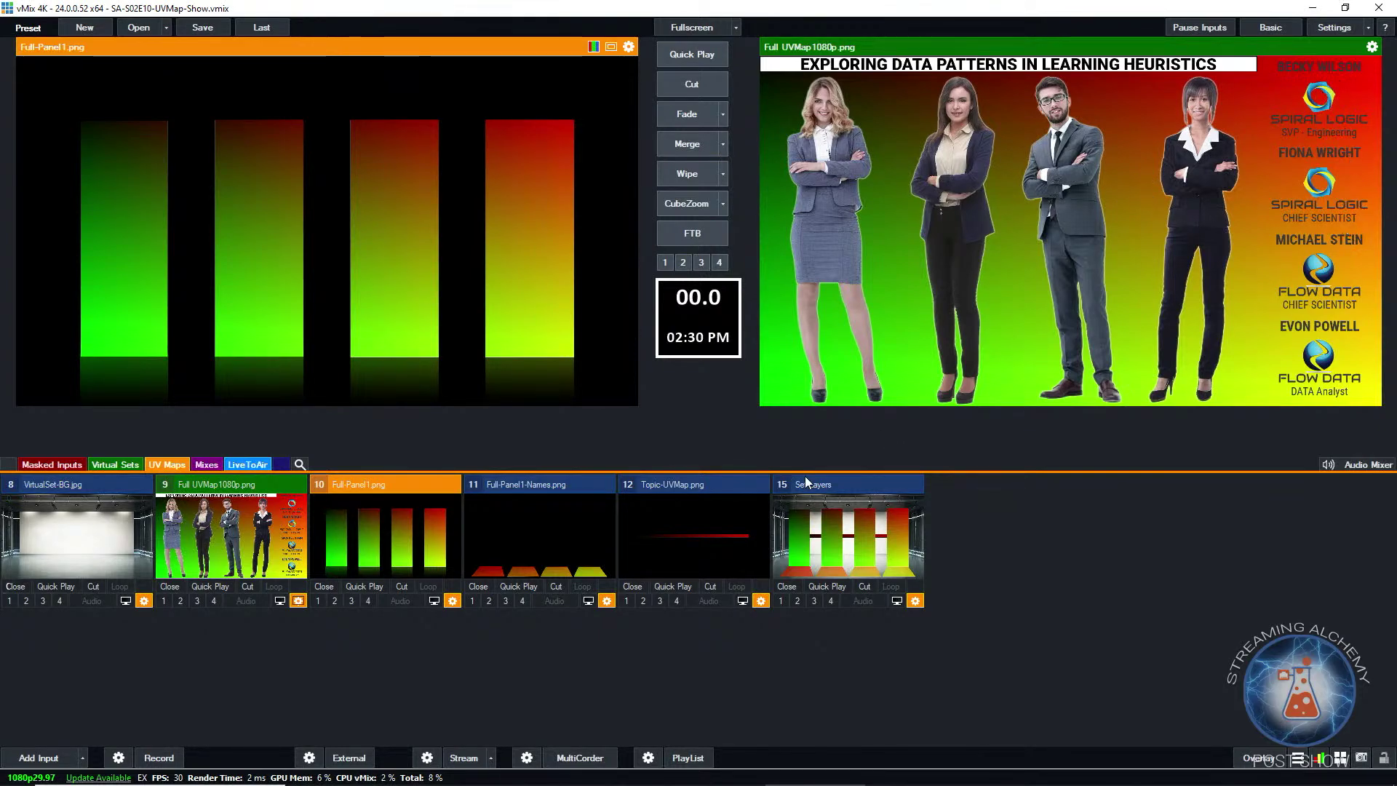
click(543, 572)
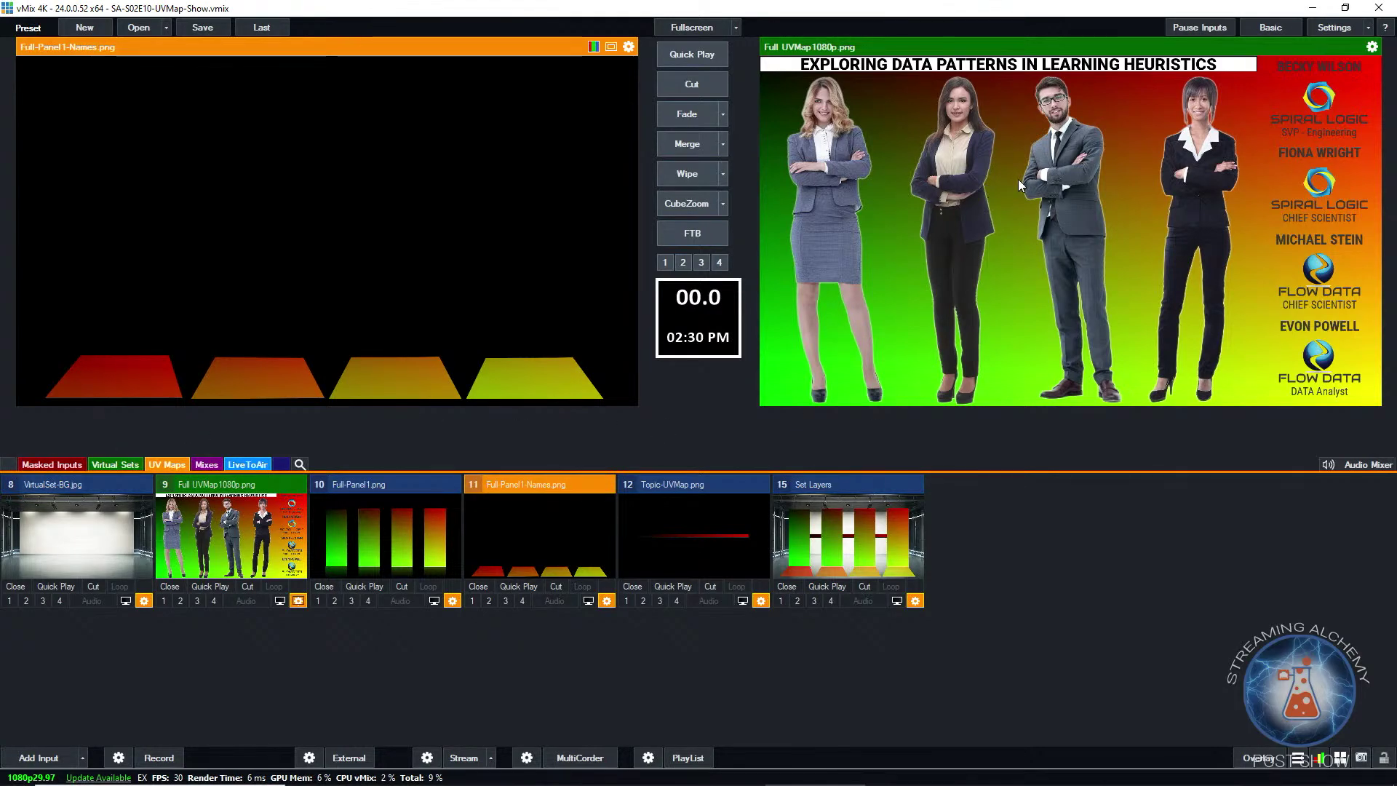
- Set layer 2 of the Full UVMap1080p.png input to Panel2 and close its settings
click(297, 600)
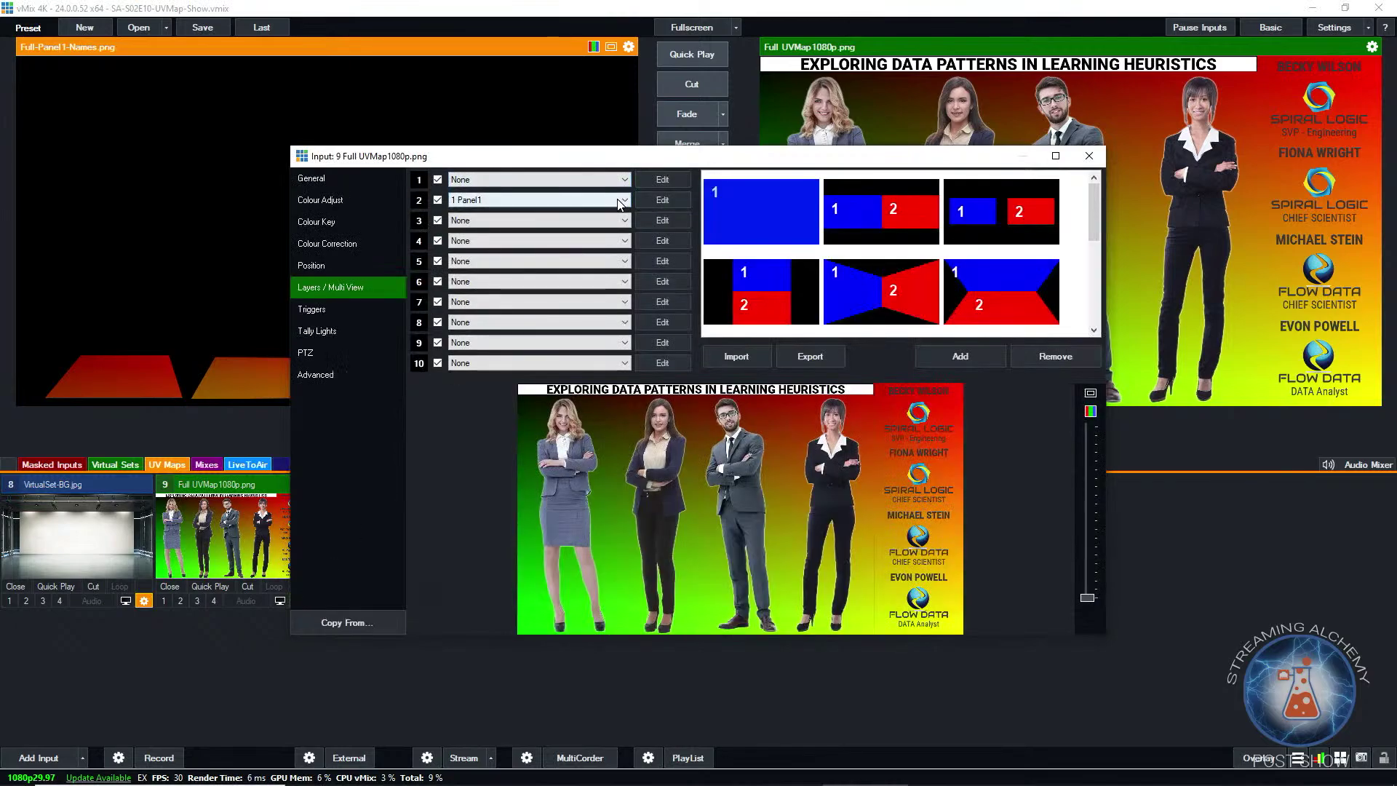
click(622, 201)
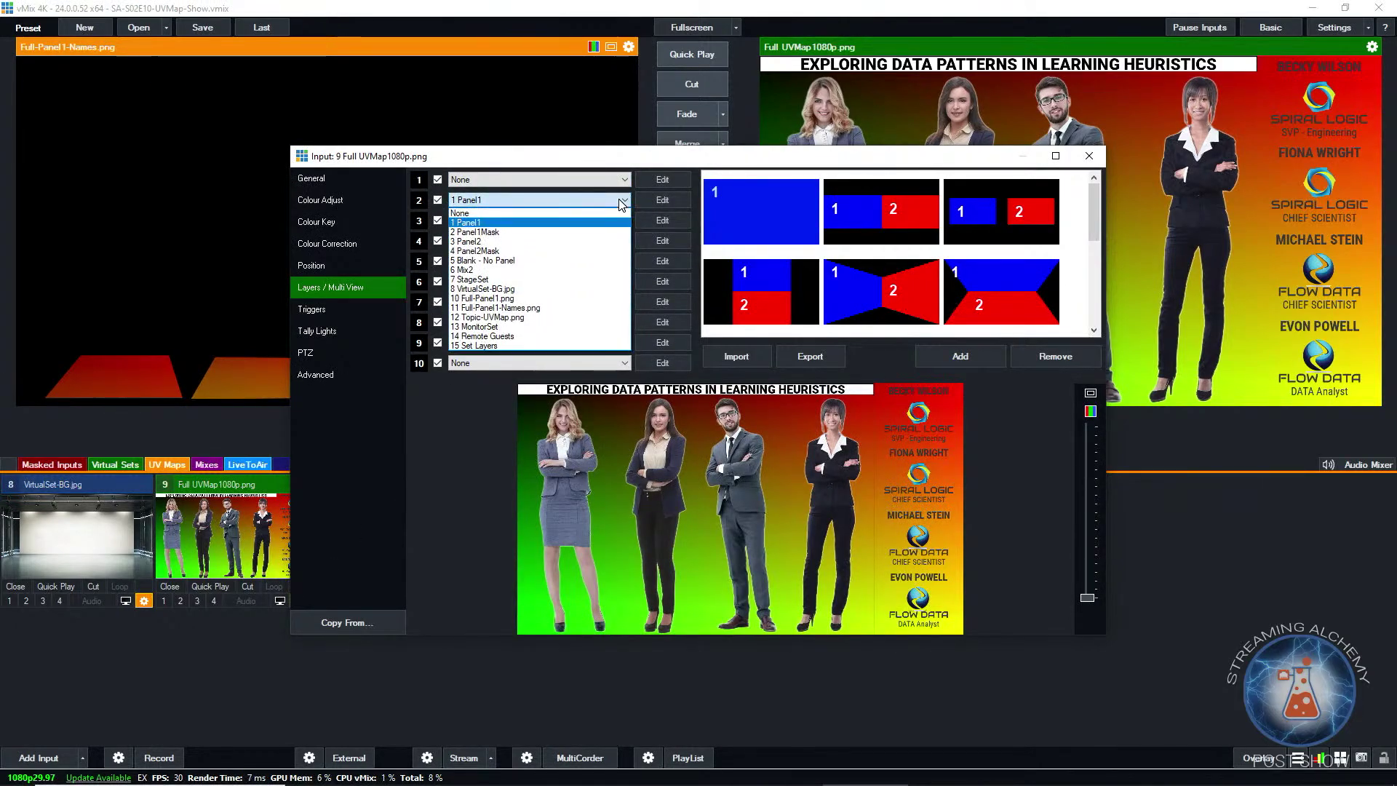
click(496, 243)
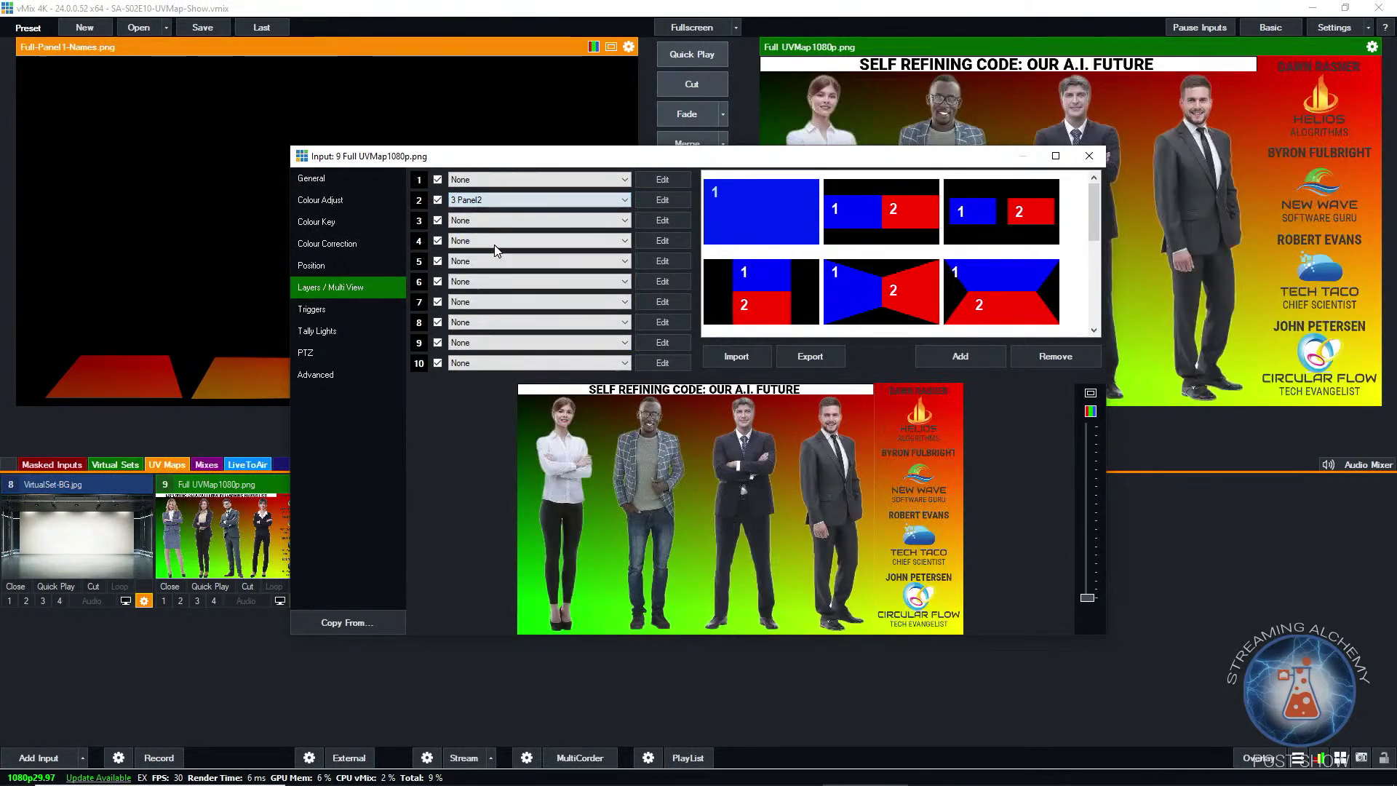
click(1089, 155)
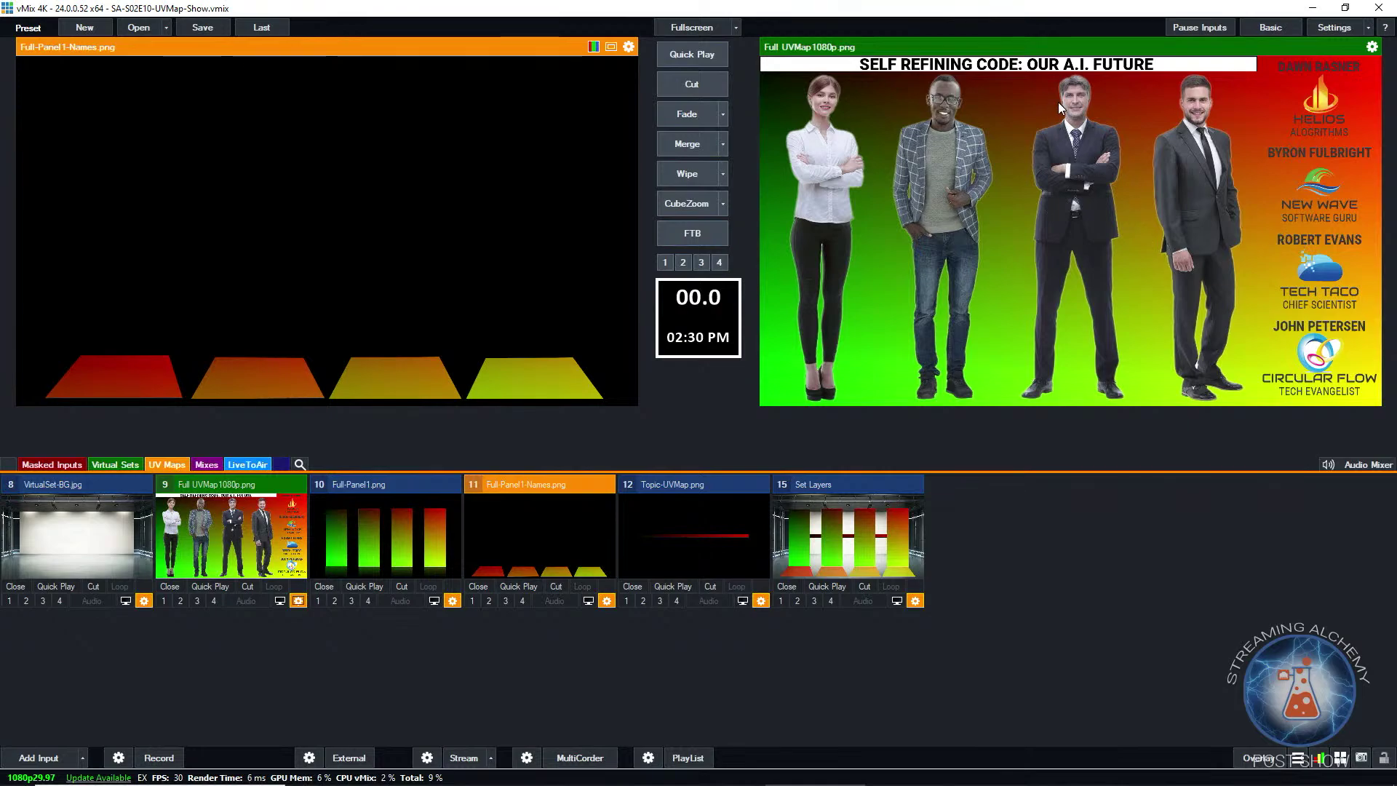
- Preview the Full-Panel1.png UV map, and load the MonitorSet virtual set into the preview
click(374, 551)
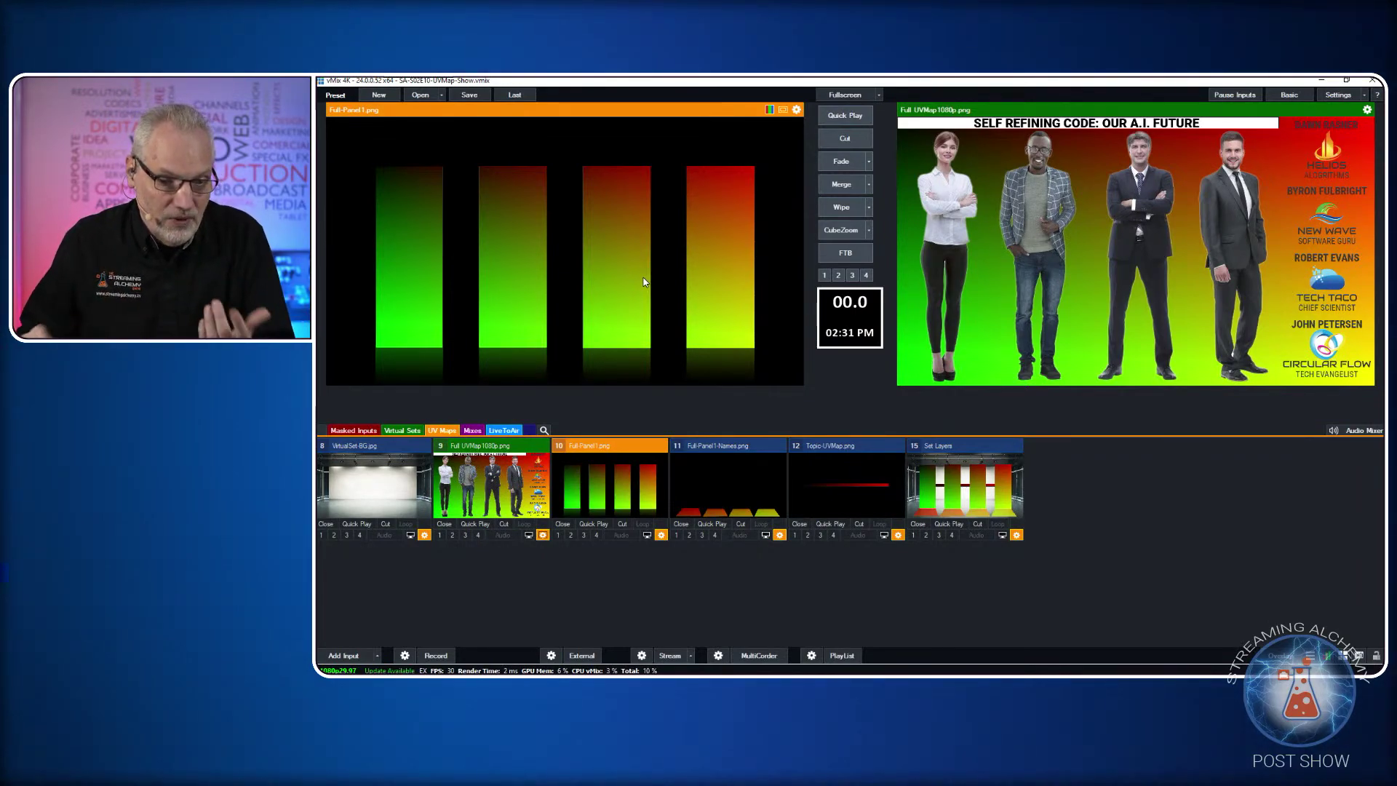
click(505, 431)
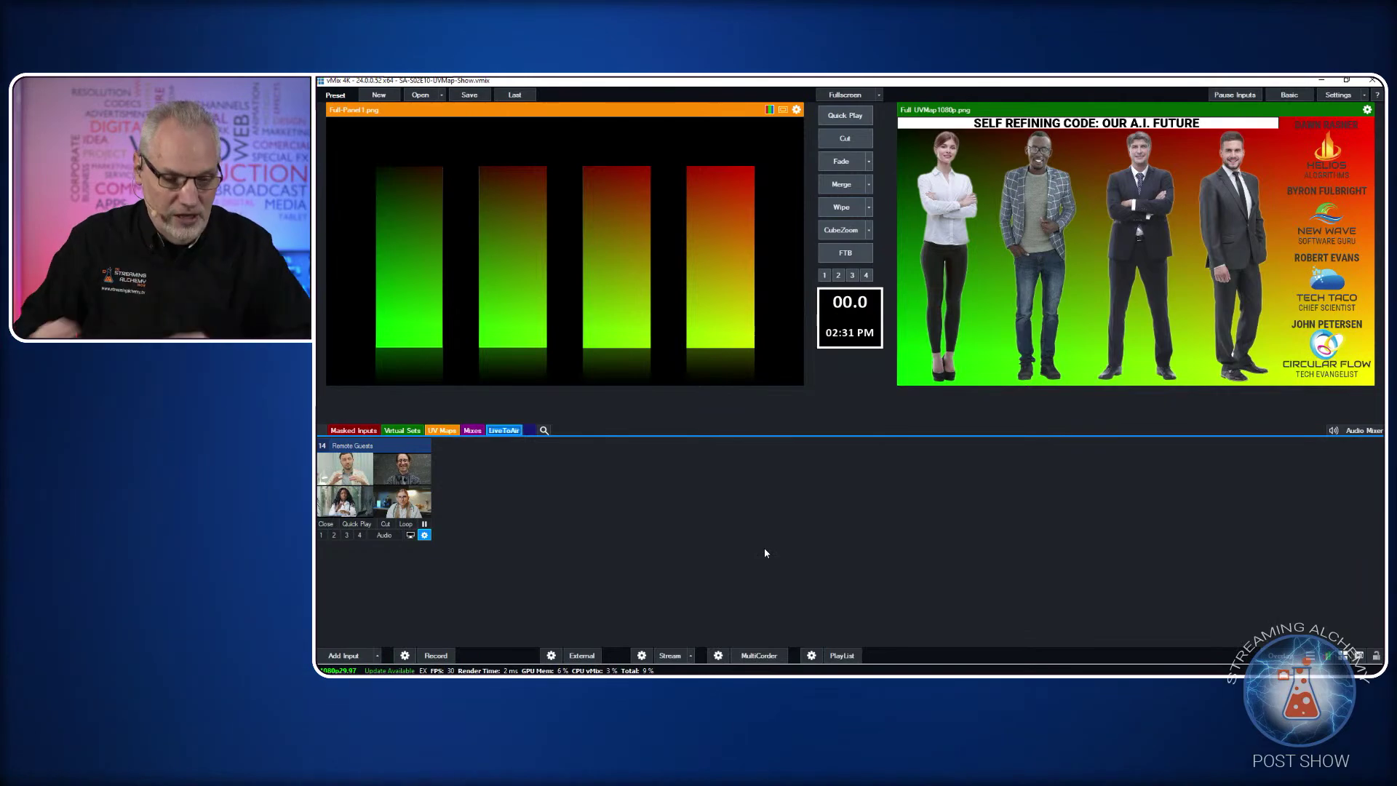
click(401, 431)
click(603, 495)
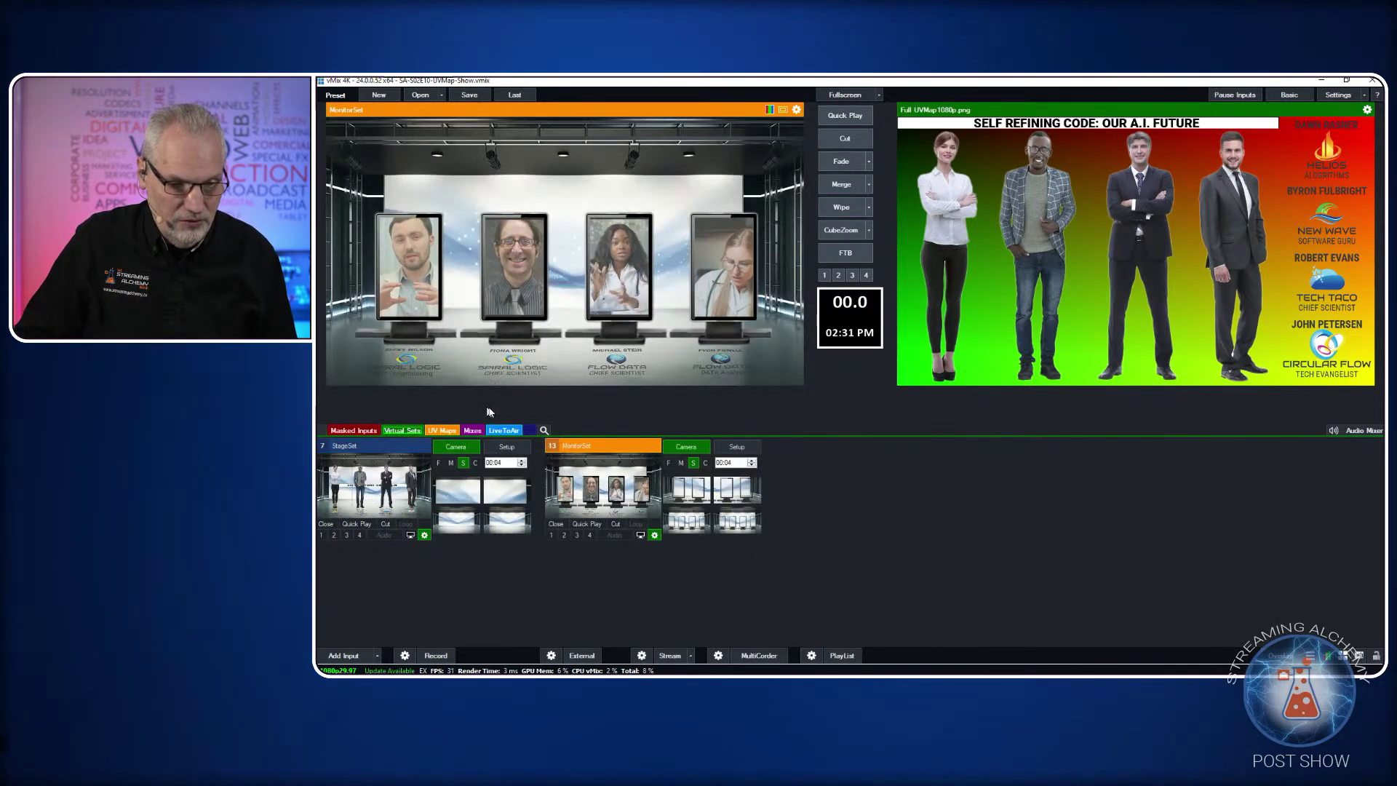
- Cut the MonitorSet to the program output and load the Remote Guests input into the preview
click(472, 431)
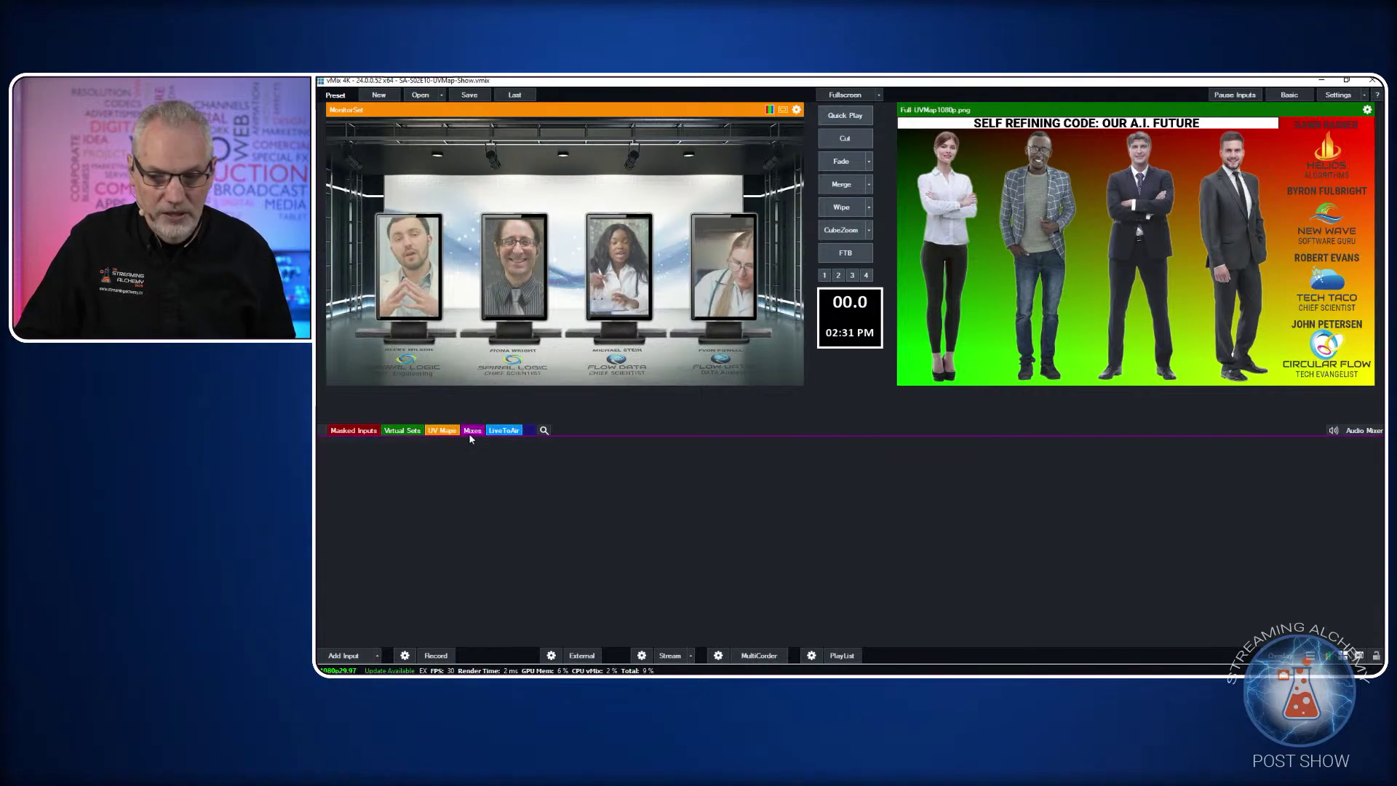
click(500, 431)
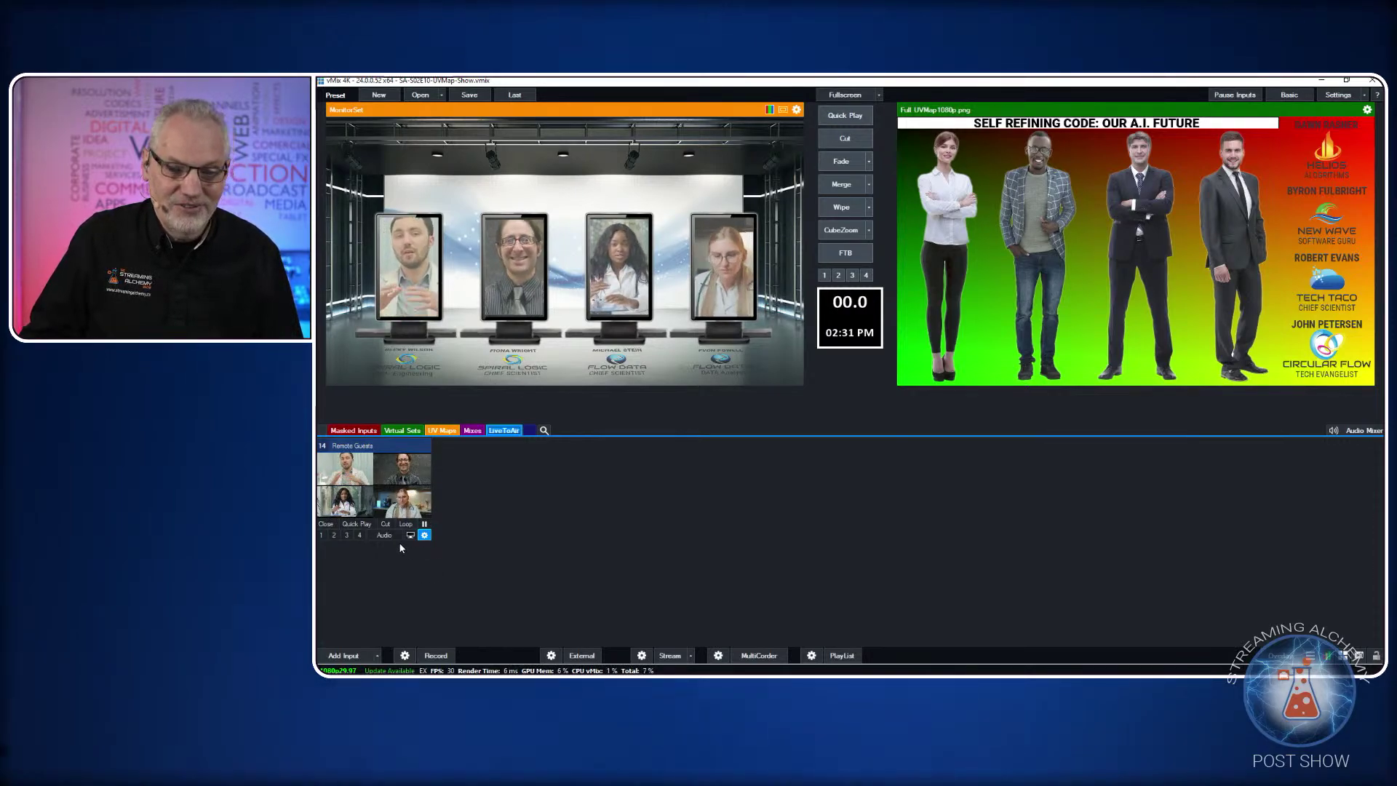
click(845, 139)
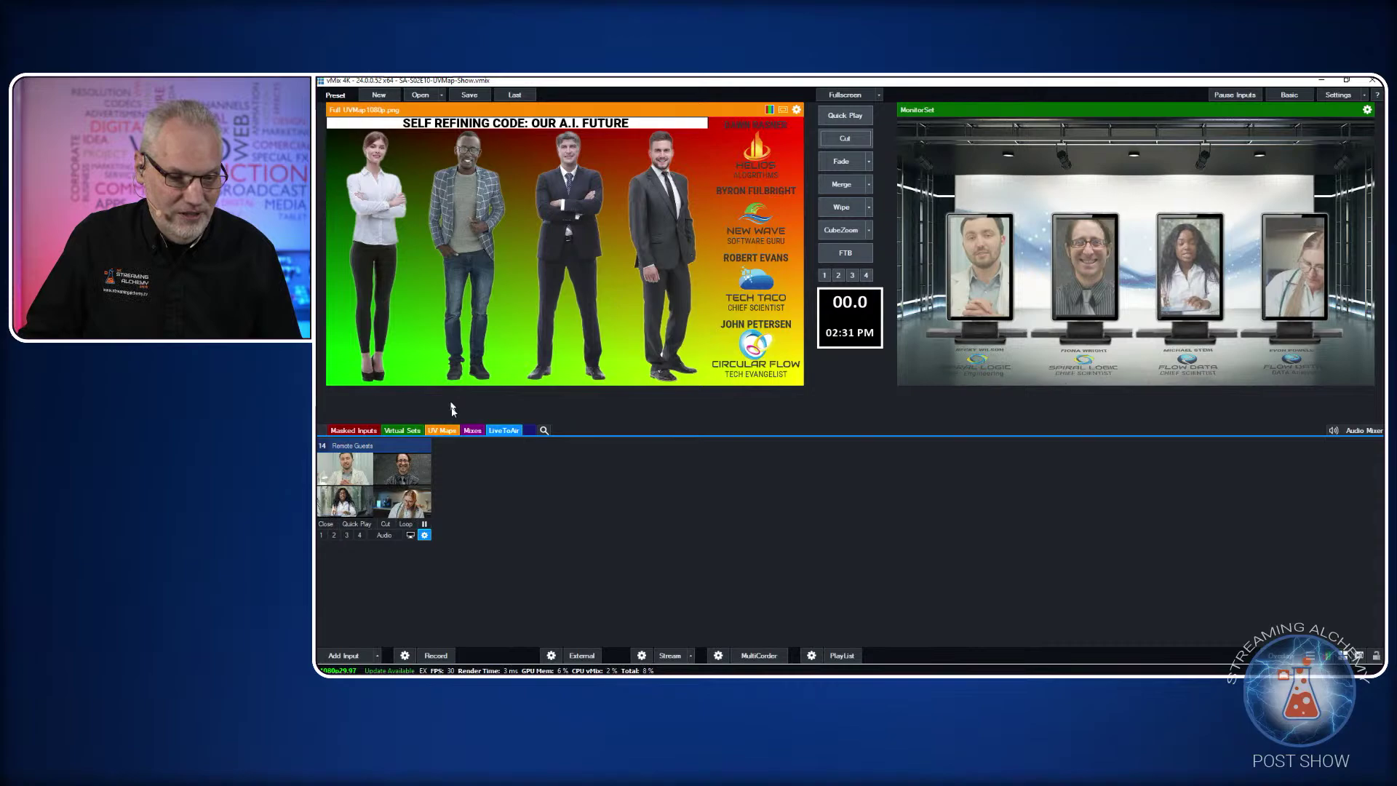
click(379, 488)
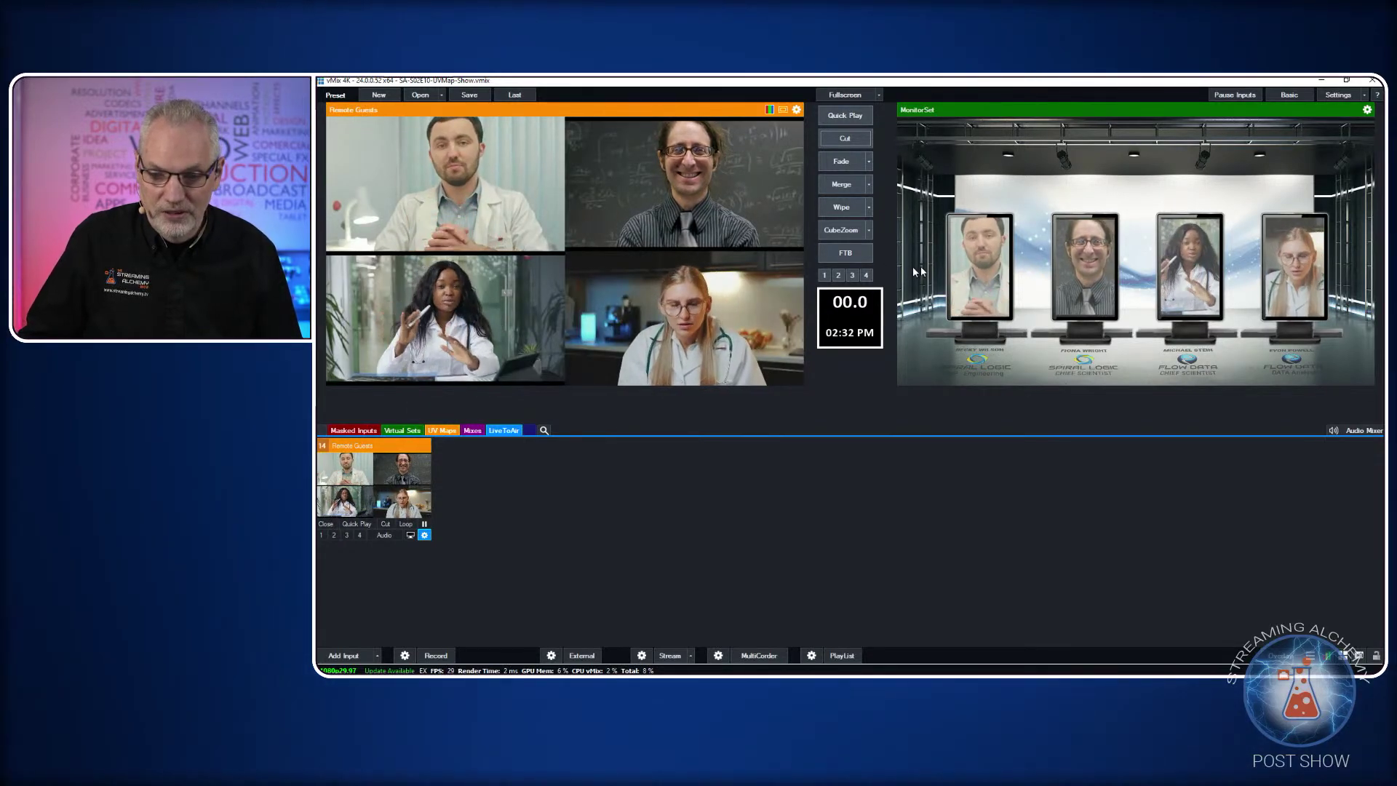